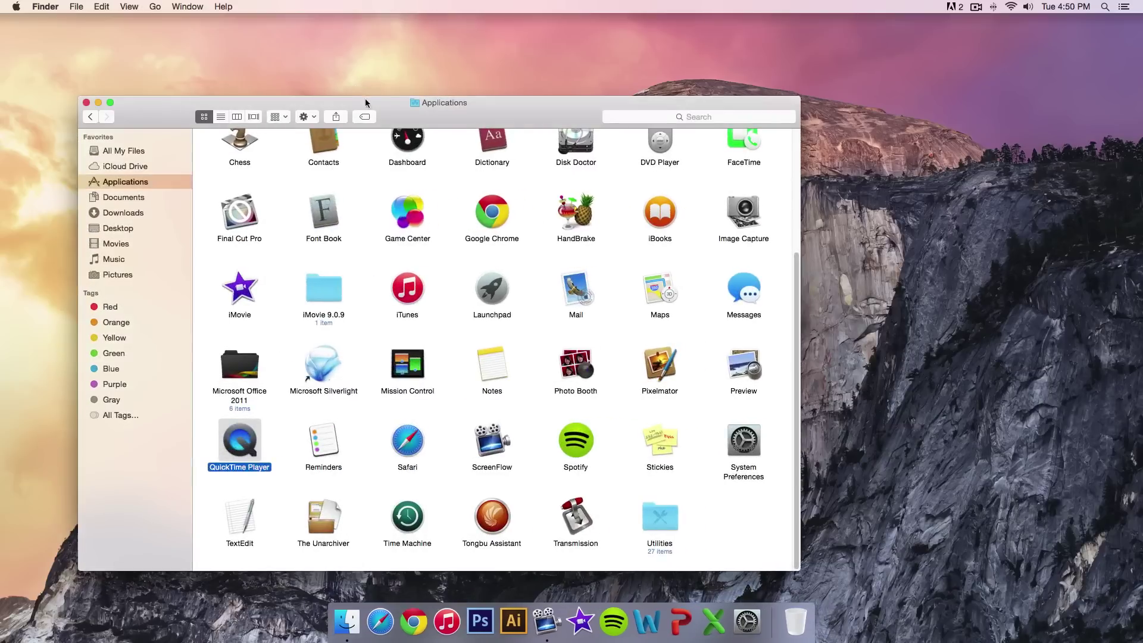
- Launch QuickTime Player from the Applications folder, minimize the Finder window and switch to QuickTime Player
{"action": "left_click_drag", "start_coordinate": [365, 98], "coordinate": [423, 56]}
{"action": "left_click", "coordinate": [327, 372]}
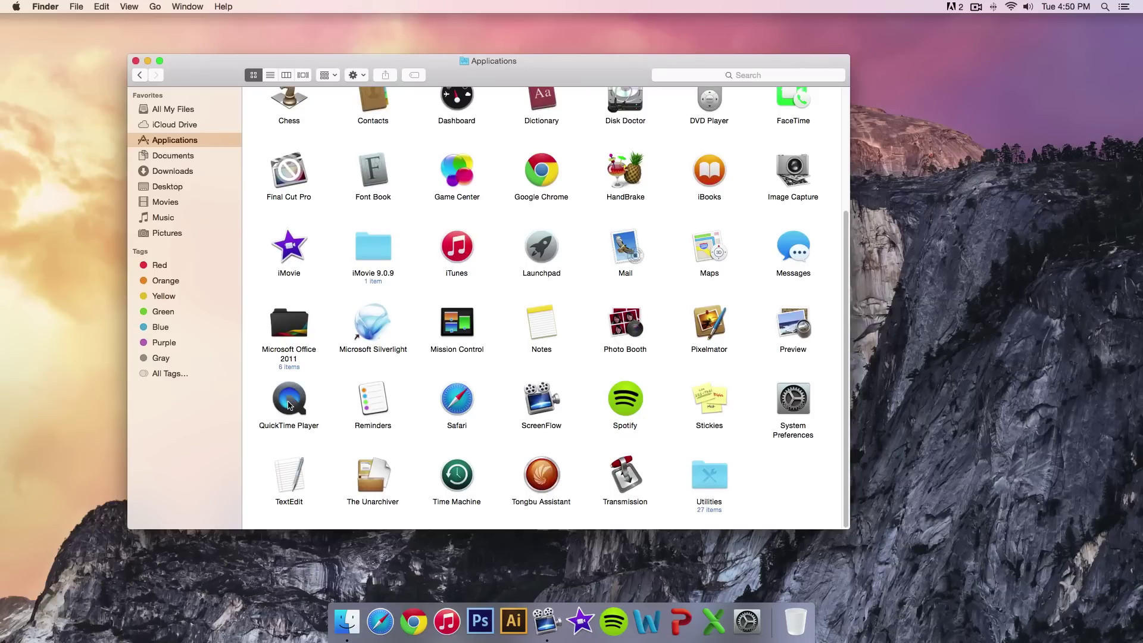
{"action": "double_click", "coordinate": [288, 400]}
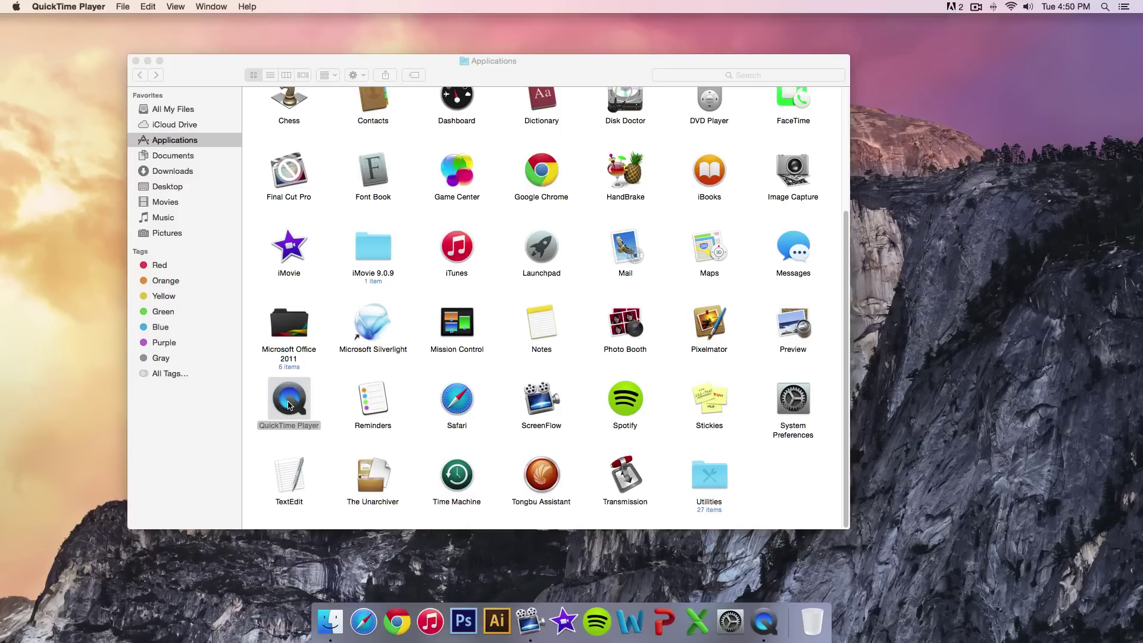
{"action": "left_click_drag", "start_coordinate": [184, 67], "coordinate": [212, 65]}
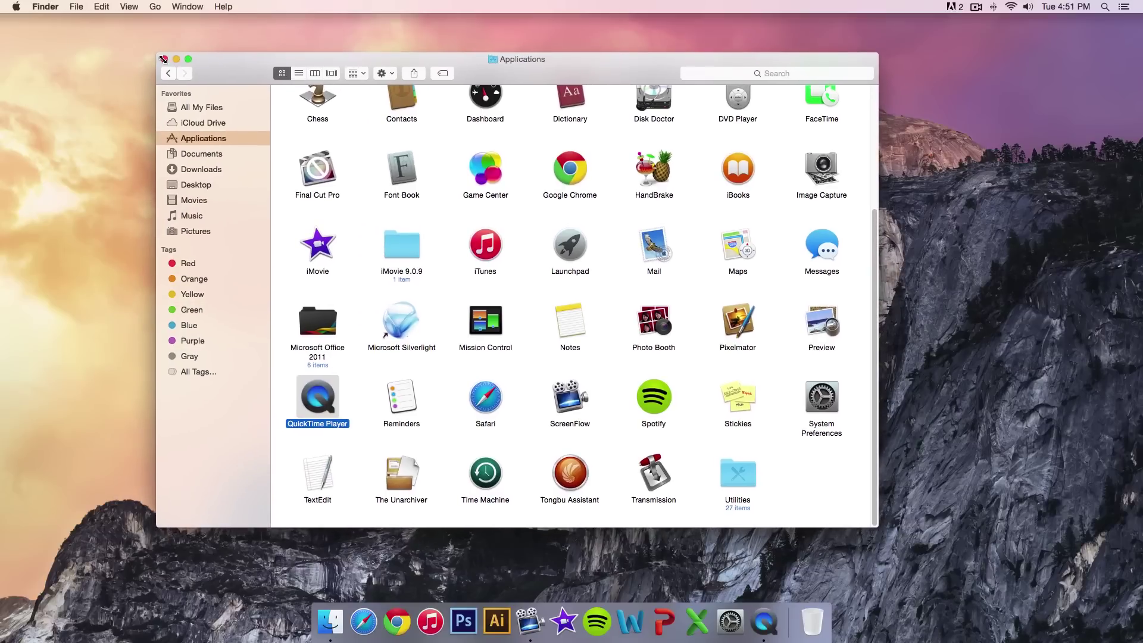
{"action": "left_click", "coordinate": [176, 59]}
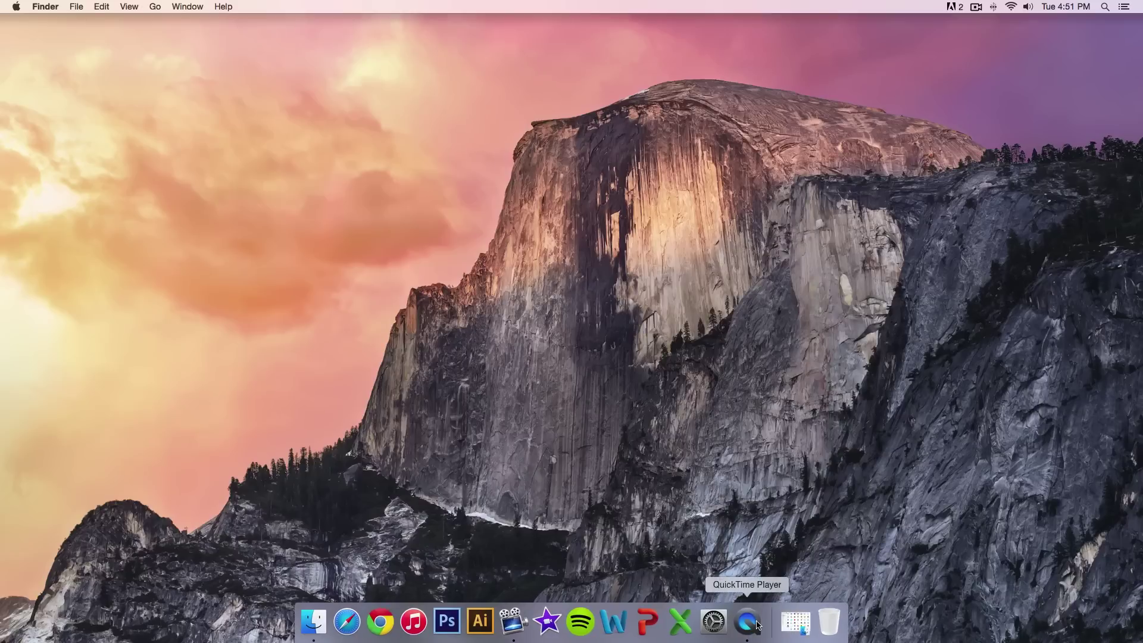
{"action": "left_click", "coordinate": [756, 624]}
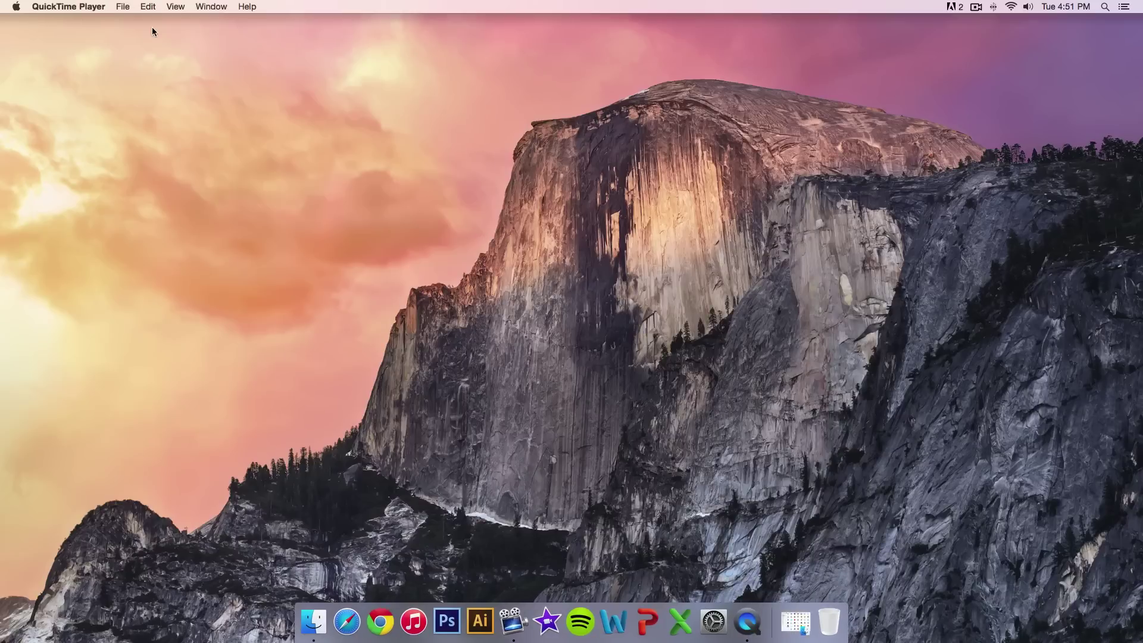
- Create a new movie recording with the connected iPhone as camera and the Yeti Stereo Microphone as microphone
{"action": "left_click", "coordinate": [125, 7]}
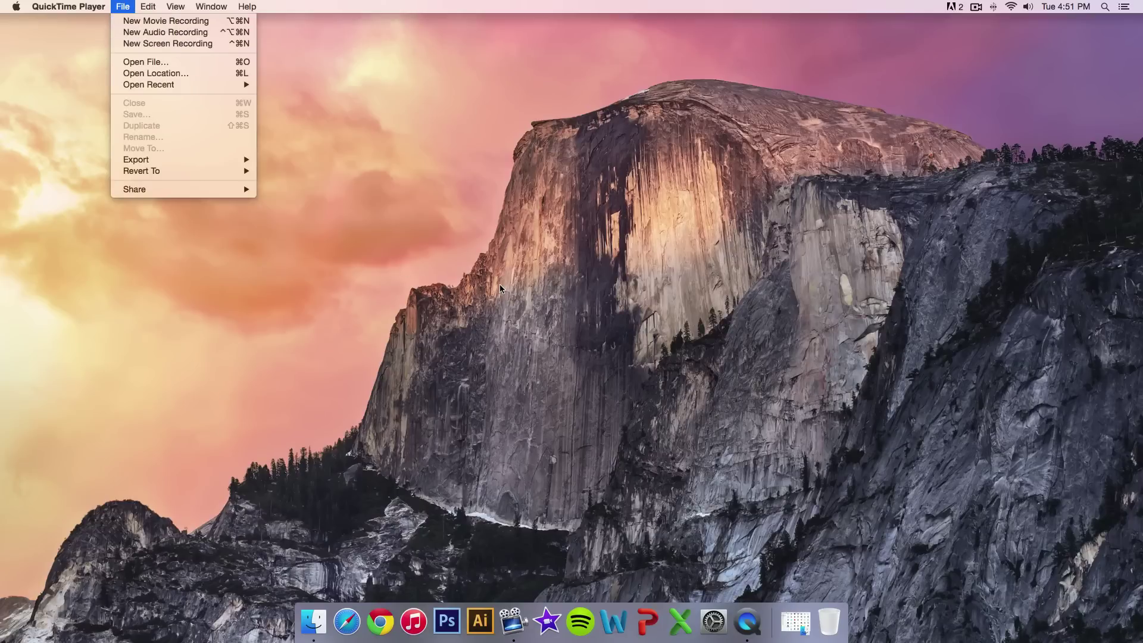
{"action": "left_click", "coordinate": [177, 25]}
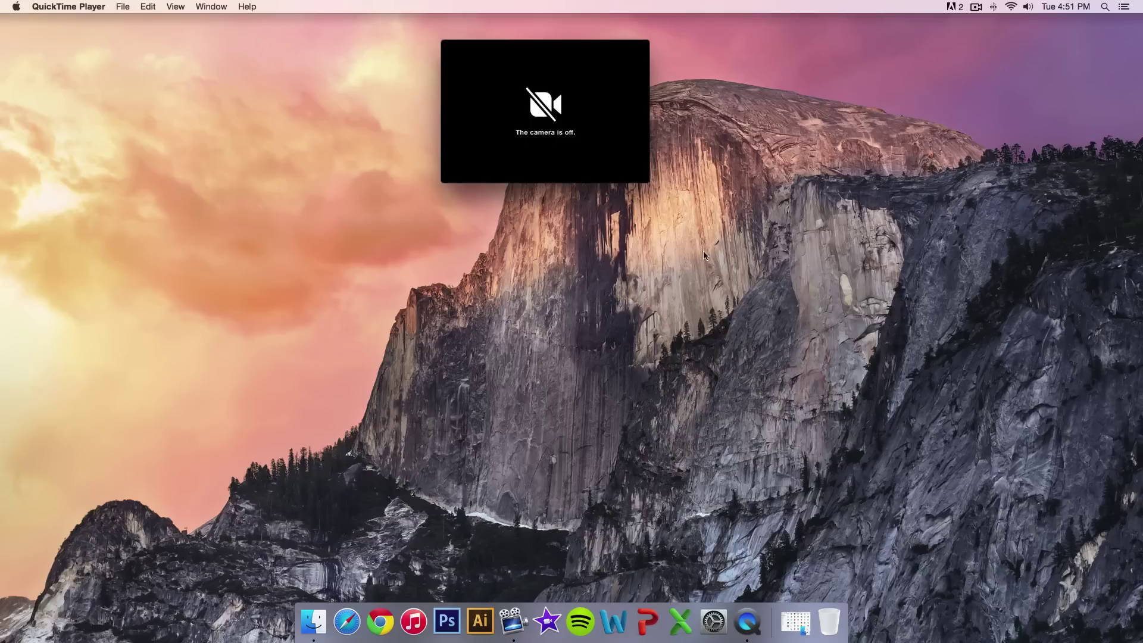
{"action": "left_click_drag", "start_coordinate": [573, 83], "coordinate": [569, 175]}
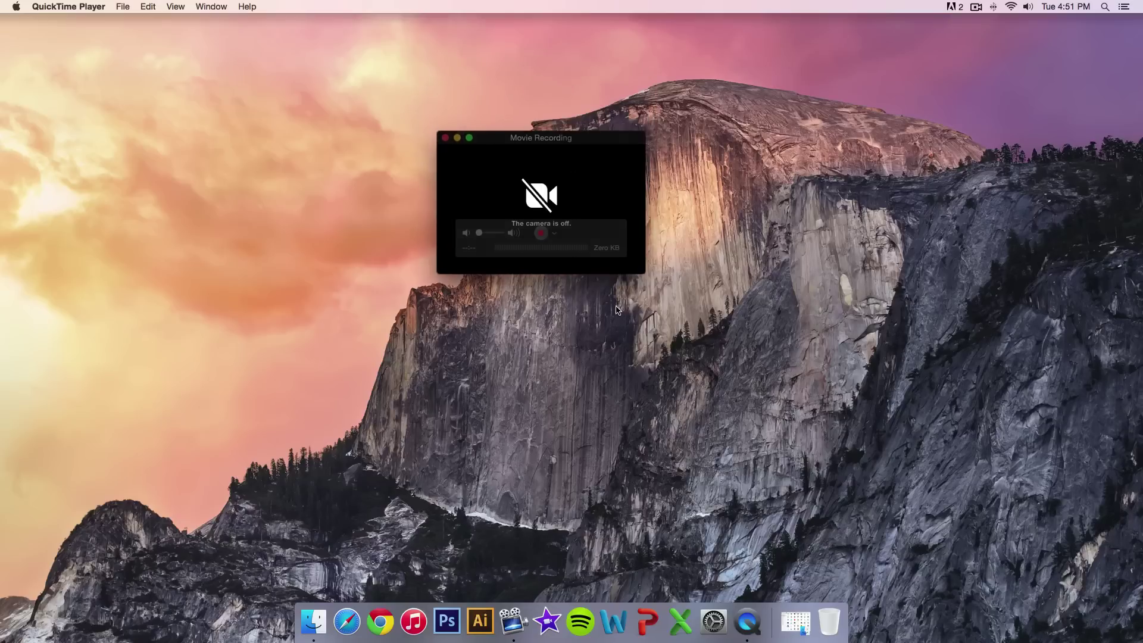
{"action": "left_click", "coordinate": [556, 236]}
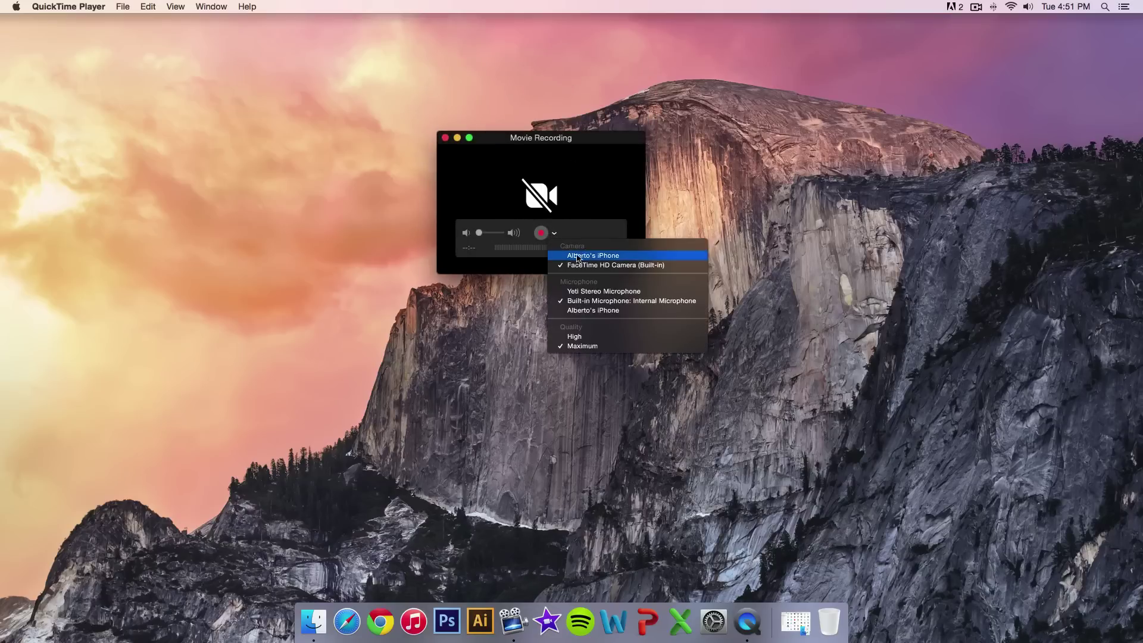
{"action": "left_click", "coordinate": [584, 257]}
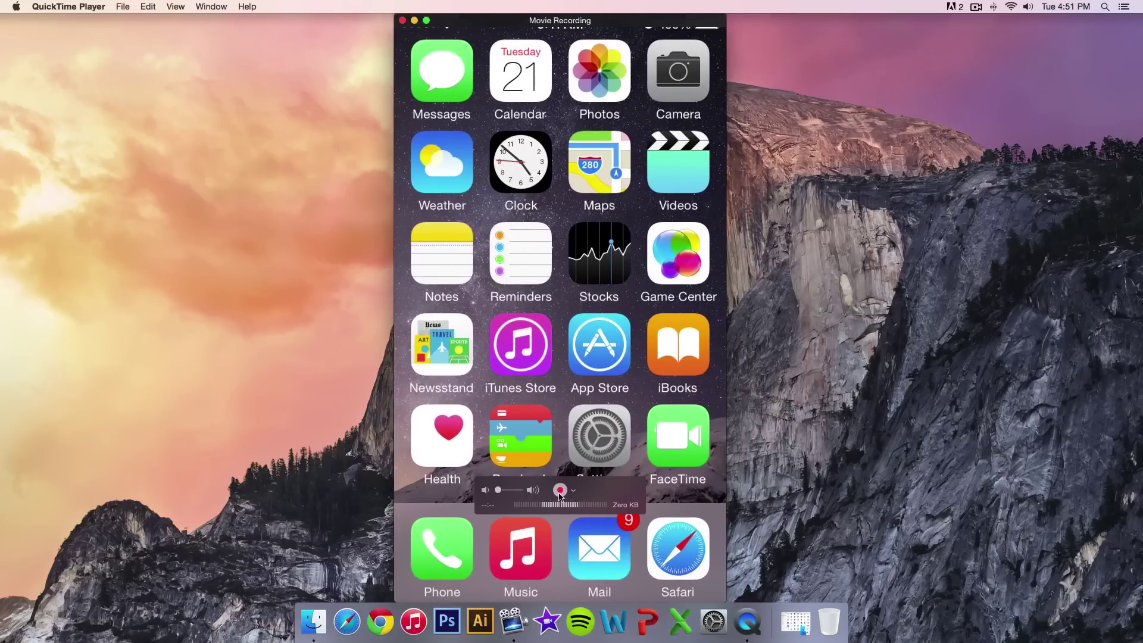
{"action": "left_click", "coordinate": [574, 491]}
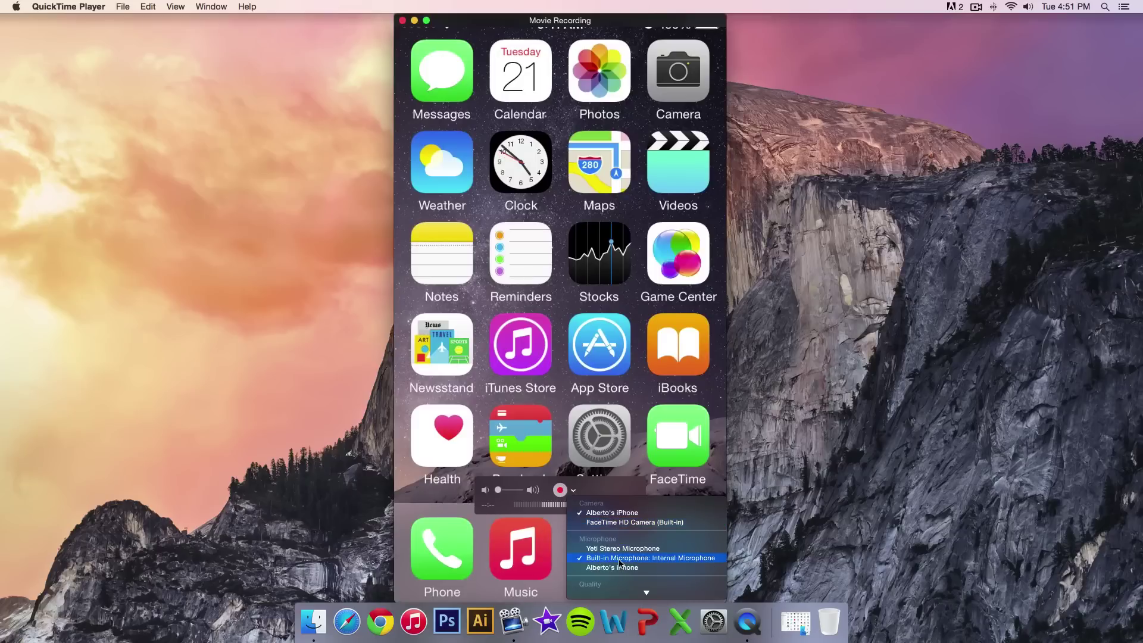
{"action": "left_click", "coordinate": [589, 523]}
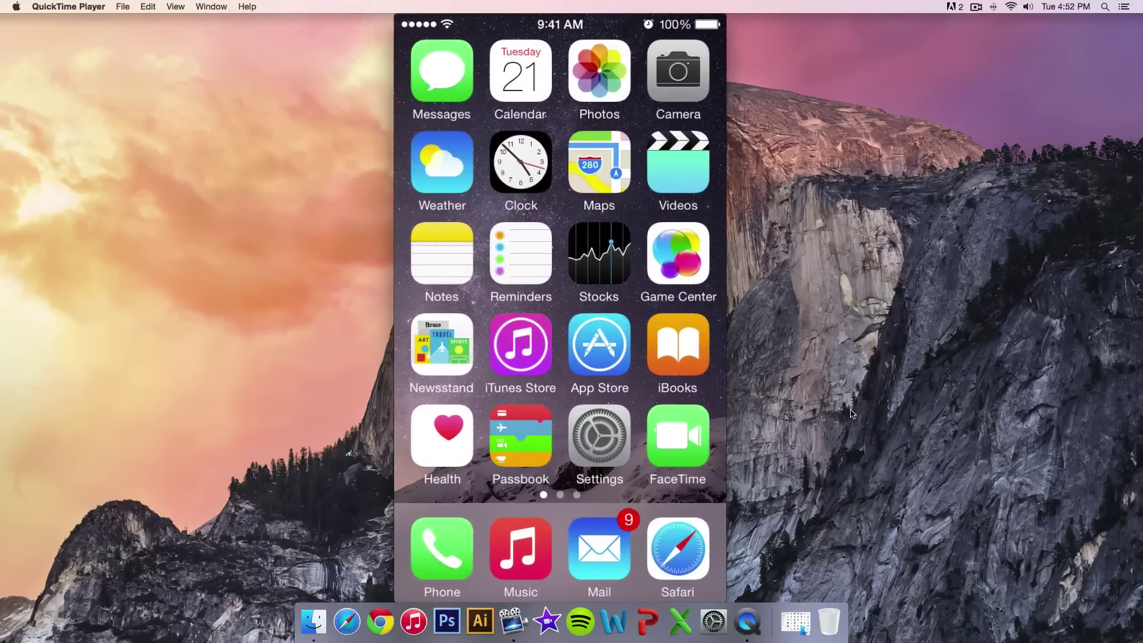
- Examine the available microphones and the High and Maximum quality options of the movie recording
{"action": "mouse_move", "coordinate": [536, 480]}
{"action": "left_click", "coordinate": [573, 491]}
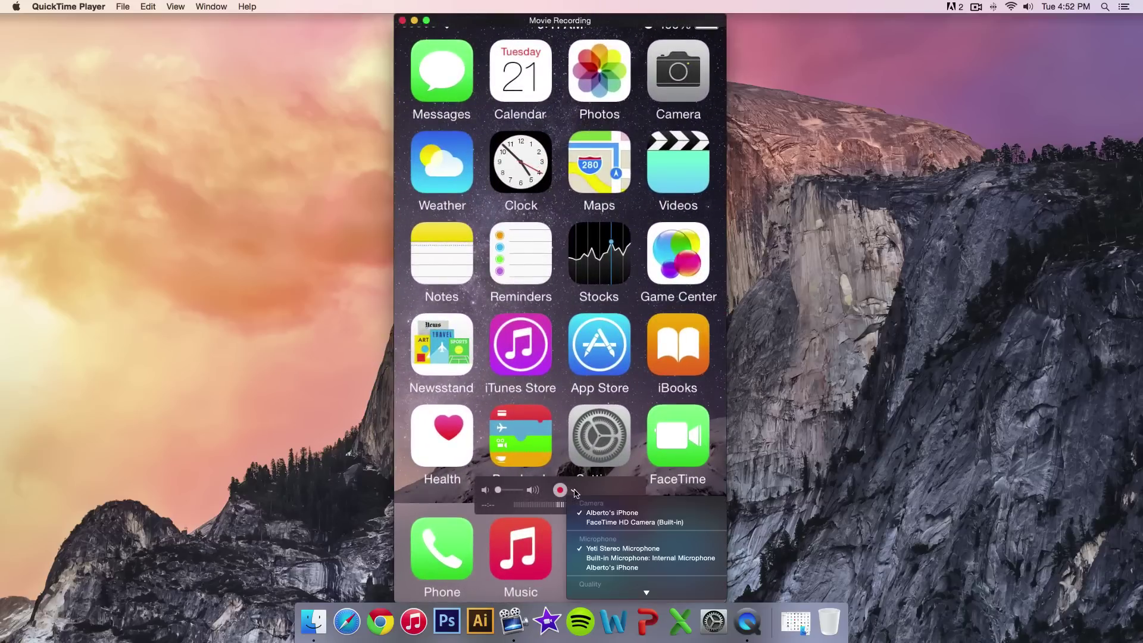
{"action": "scroll", "coordinate": [603, 562], "scroll_direction": "down", "scroll_amount": 1}
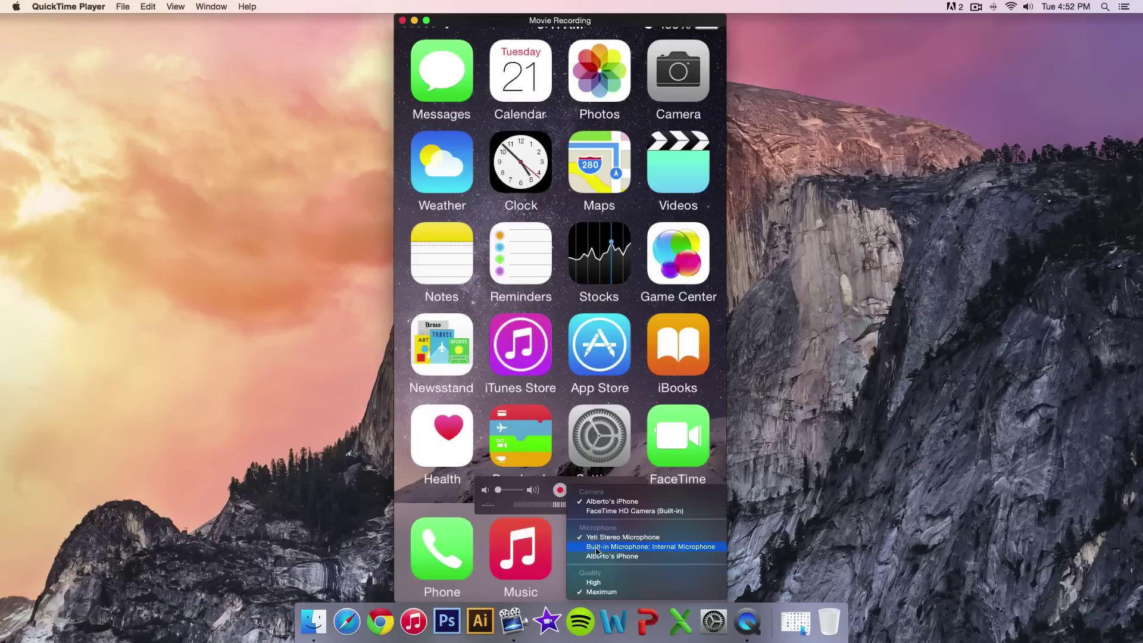
{"action": "left_click", "coordinate": [593, 582]}
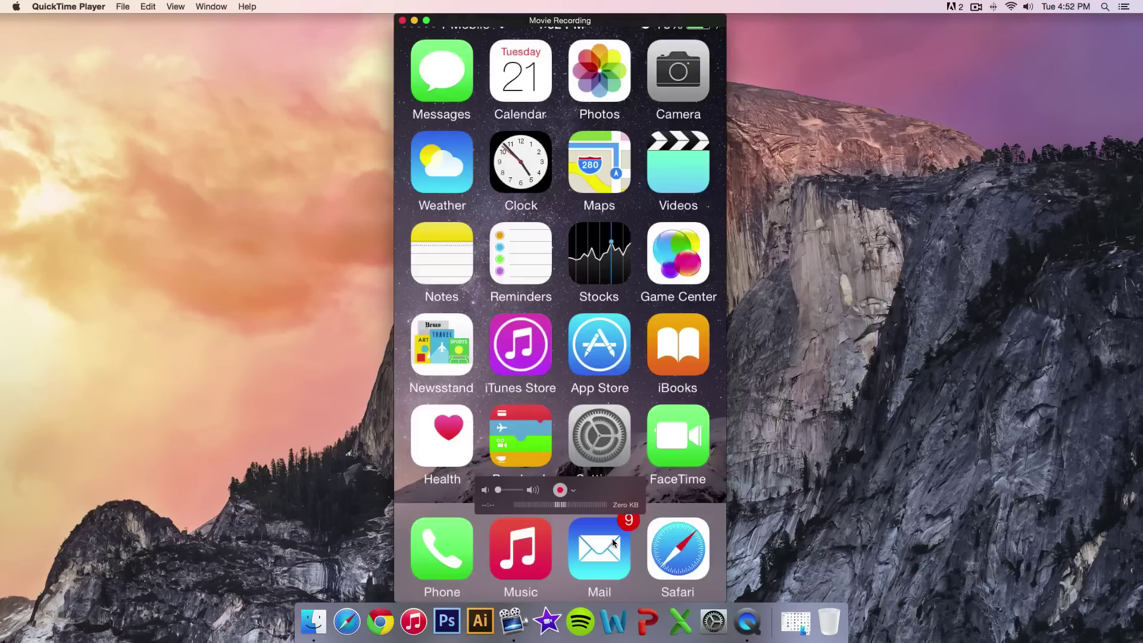
{"action": "left_click", "coordinate": [575, 489]}
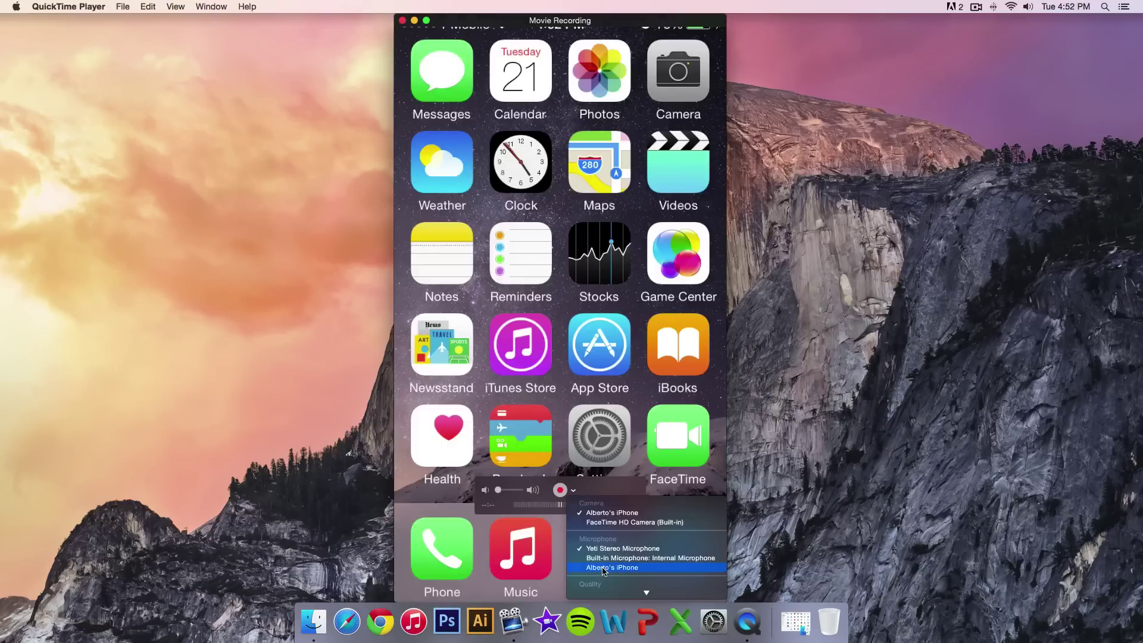
{"action": "left_click", "coordinate": [603, 593]}
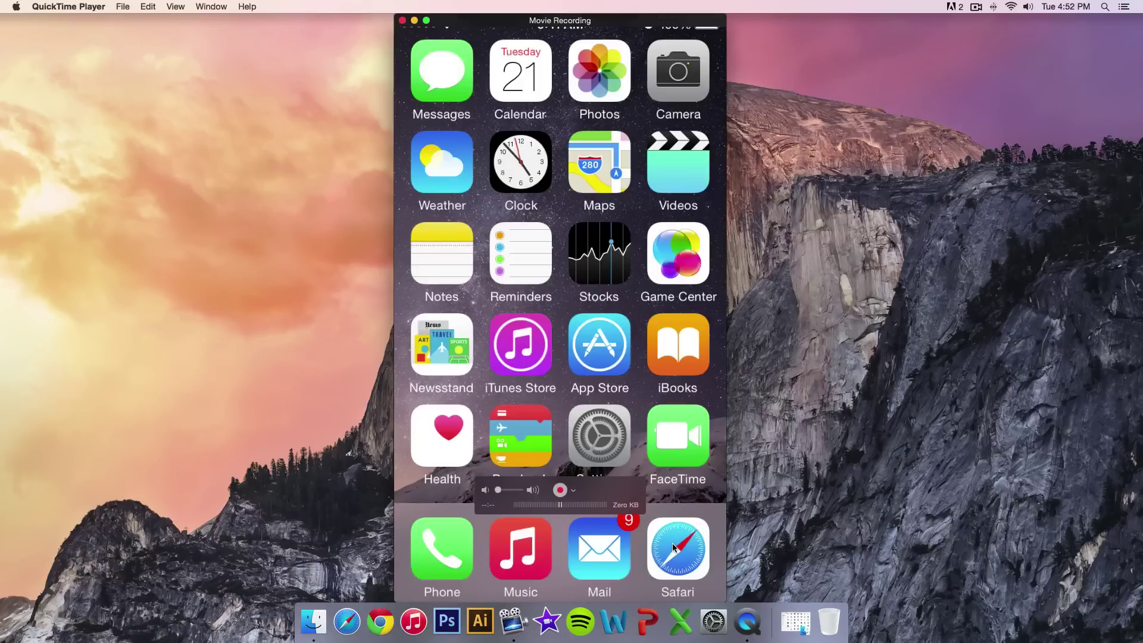
{"action": "left_click", "coordinate": [573, 491]}
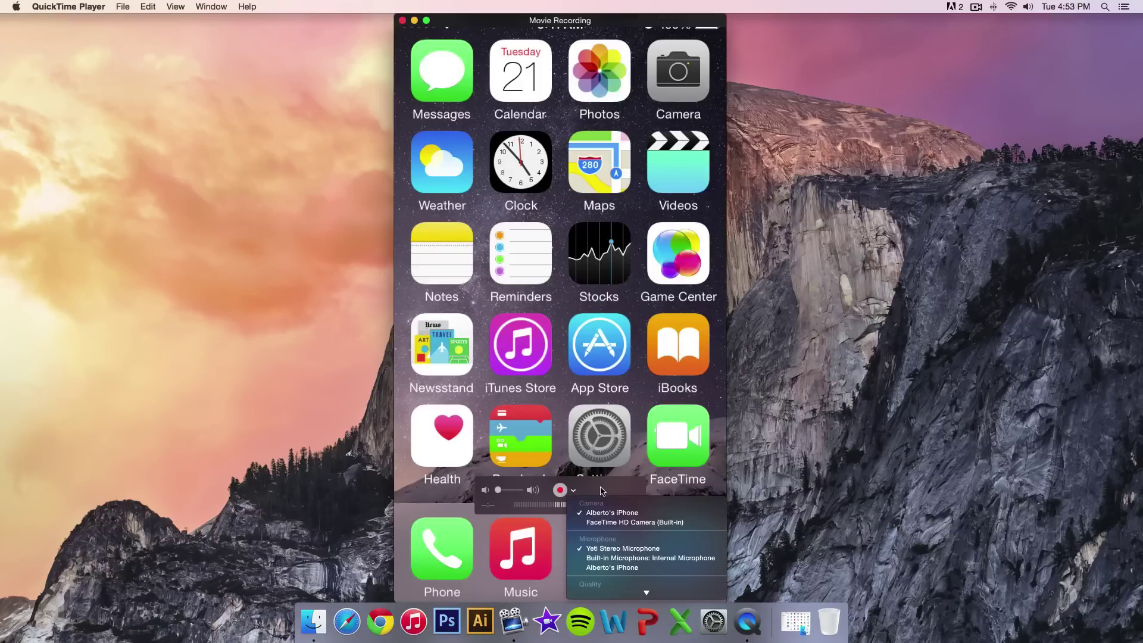
{"action": "mouse_move", "coordinate": [619, 593]}
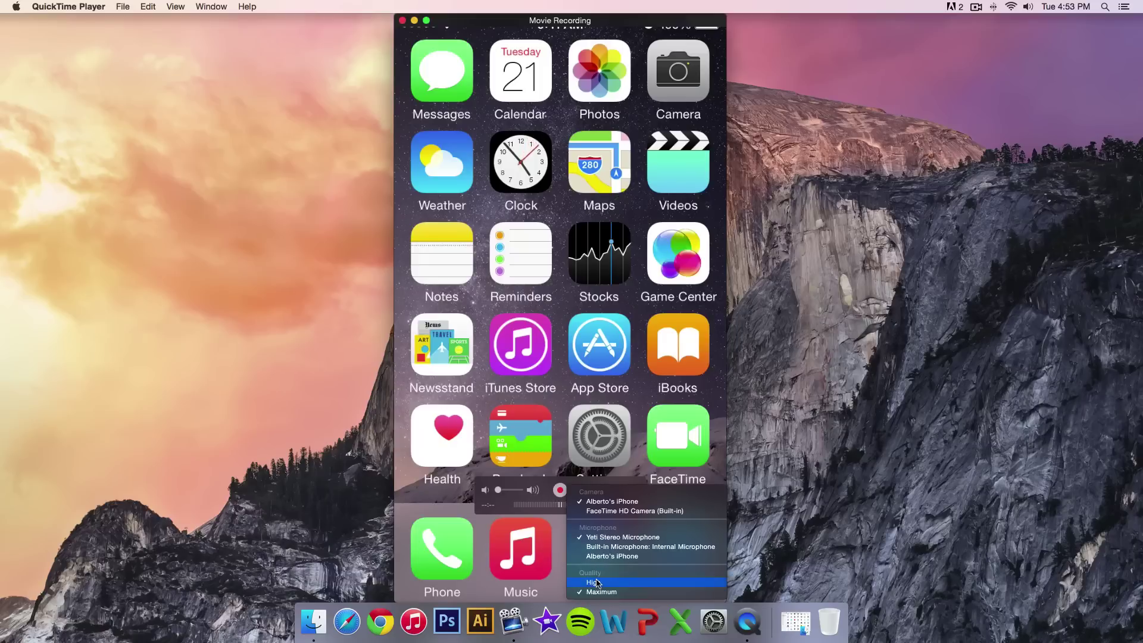
{"action": "left_click", "coordinate": [598, 583]}
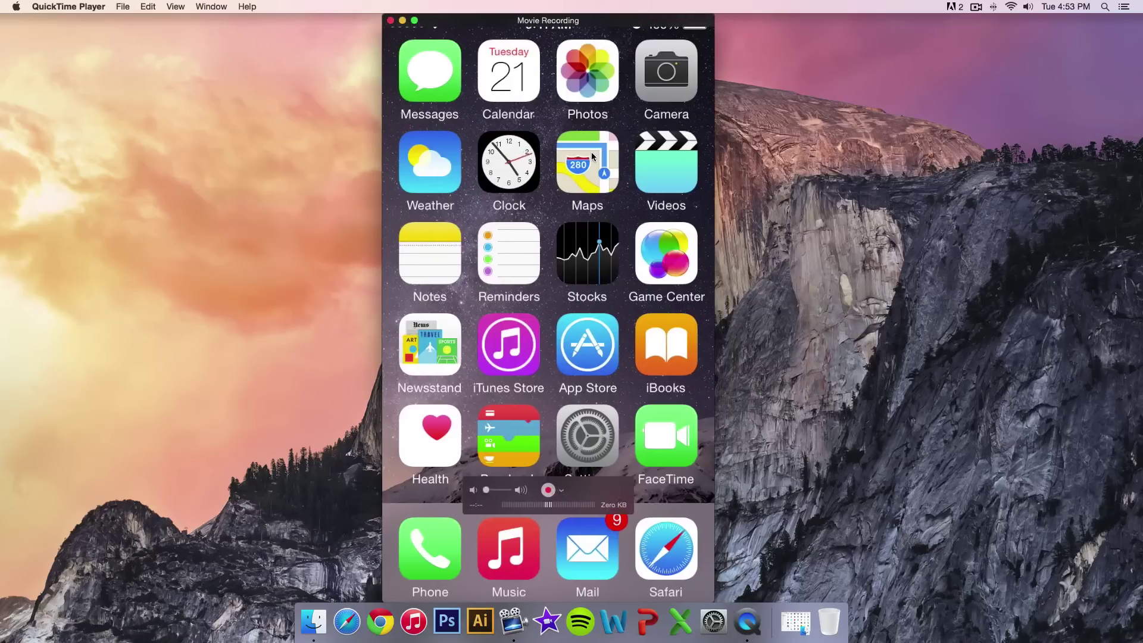
- Preview the mirrored iPhone in a smaller window and in full screen, move the recording controls aside, and return to the windowed view
{"action": "mouse_move", "coordinate": [569, 194]}
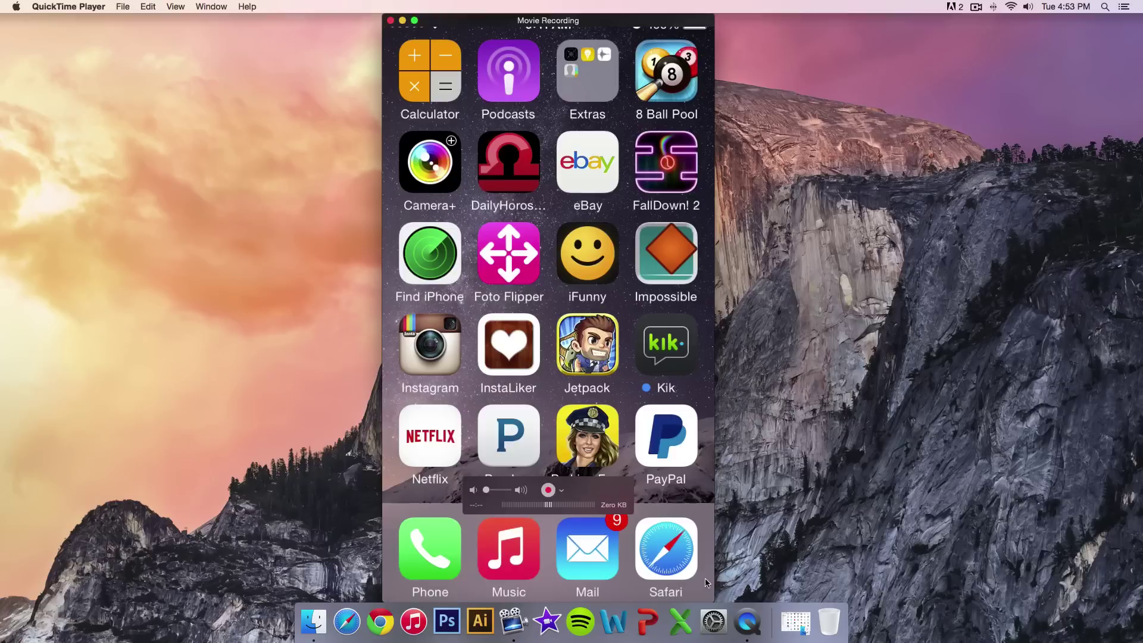
{"action": "left_click_drag", "start_coordinate": [713, 589], "coordinate": [585, 566]}
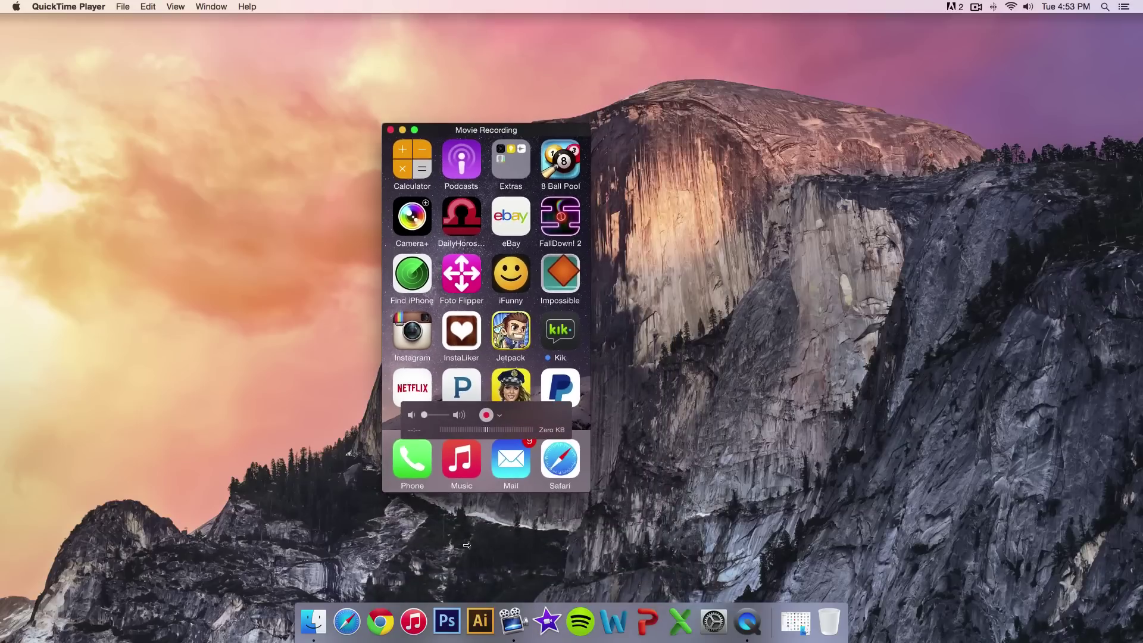
{"action": "key", "text": "super+3"}
{"action": "left_click", "coordinate": [414, 21]}
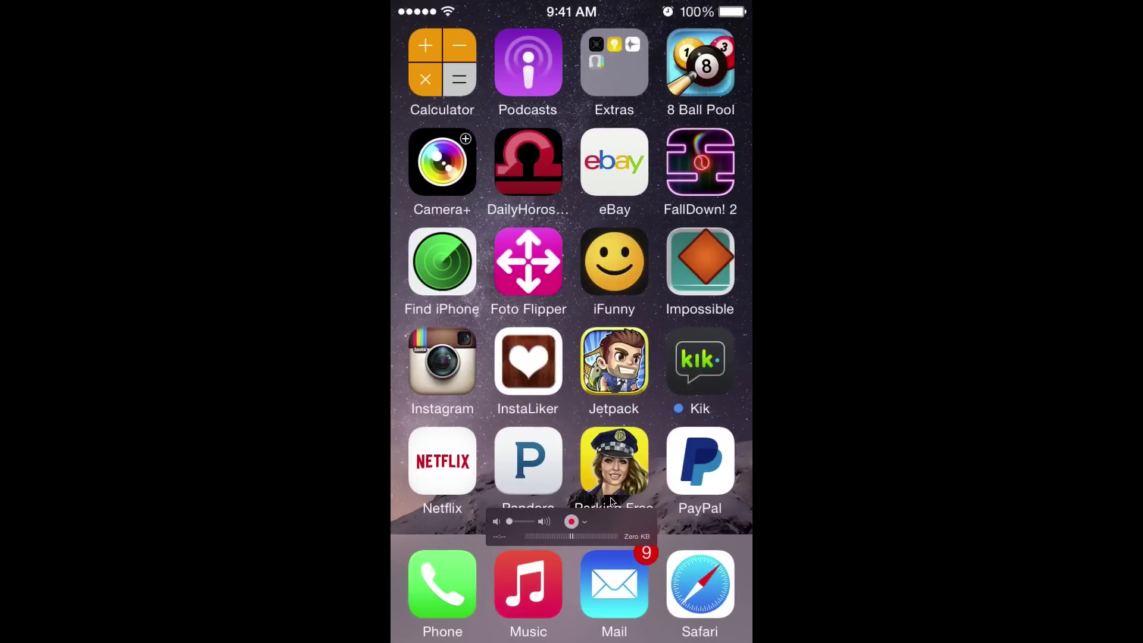
{"action": "left_click_drag", "start_coordinate": [612, 503], "coordinate": [320, 547]}
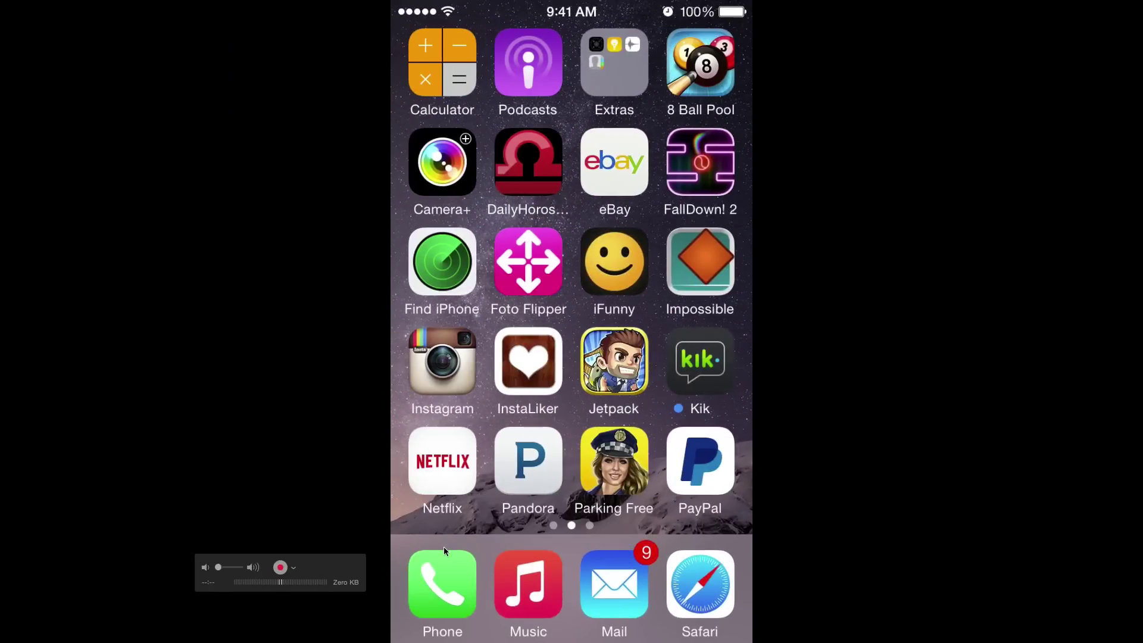
{"action": "key", "text": "Escape"}
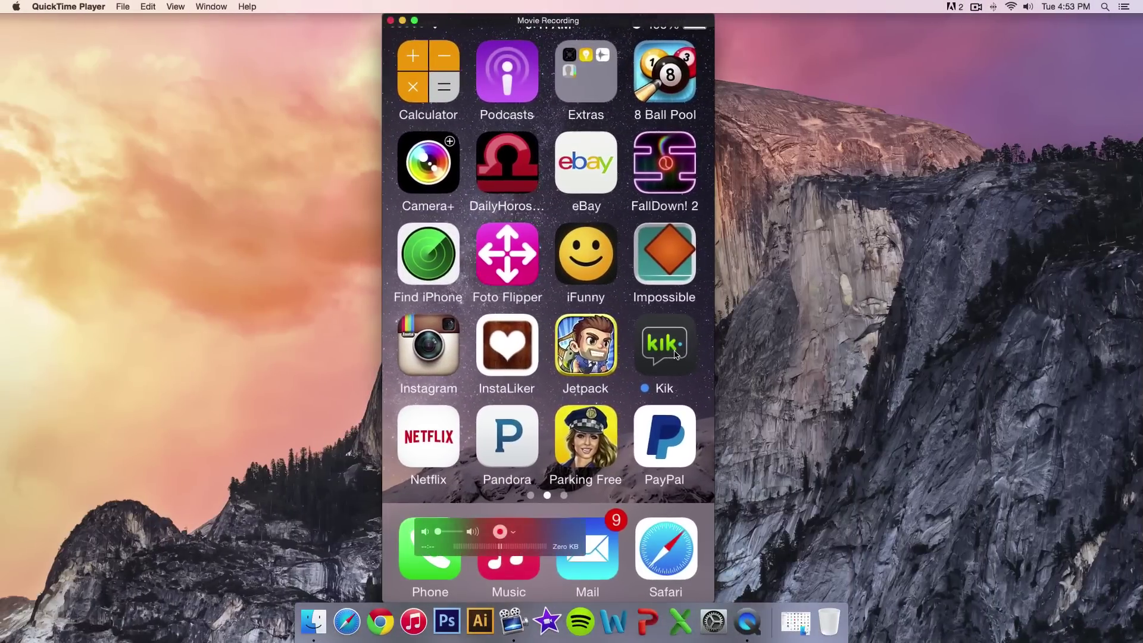
- Record the iPhone's screen, stop the recording after the Circle game ends, and reposition the recorded movie's window
{"action": "left_click", "coordinate": [503, 533]}
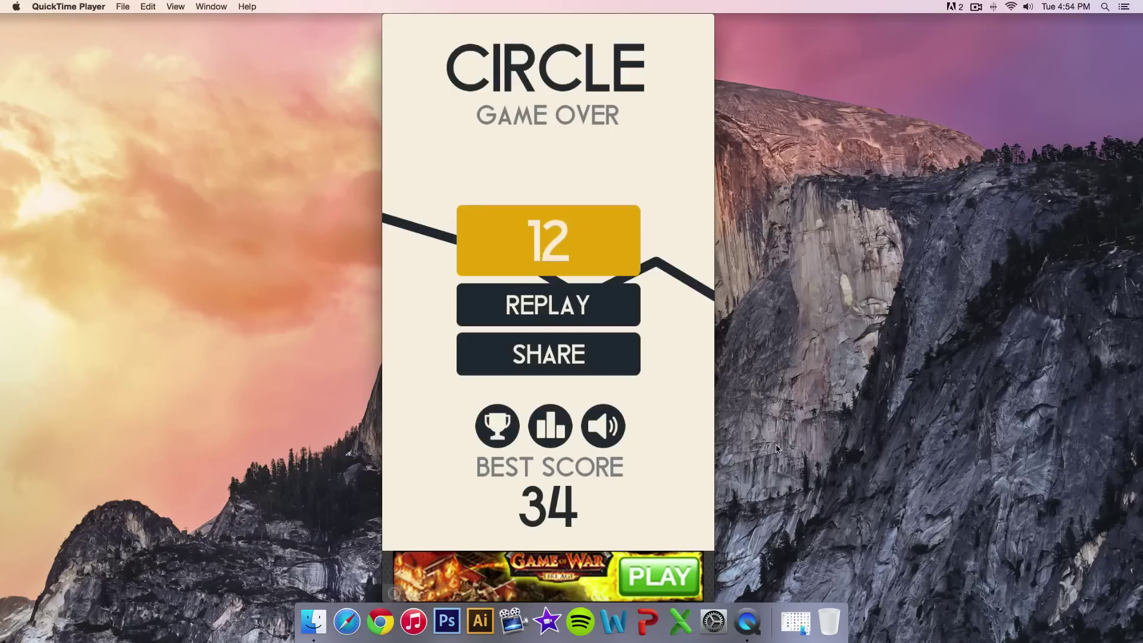
{"action": "left_click", "coordinate": [500, 529]}
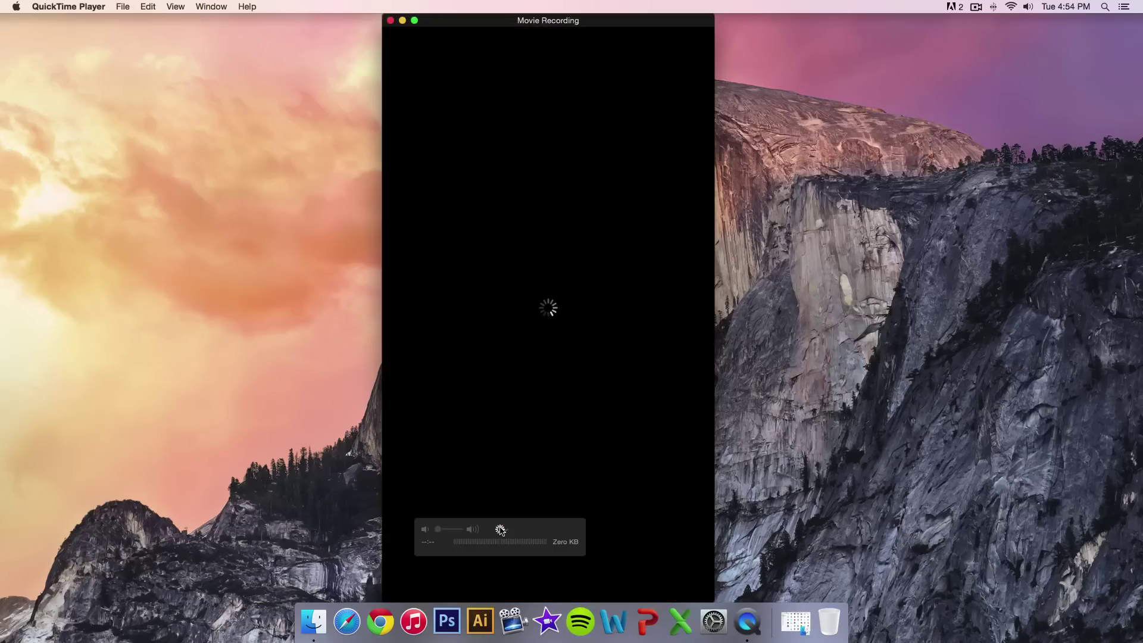
{"action": "left_click_drag", "start_coordinate": [552, 252], "coordinate": [610, 253]}
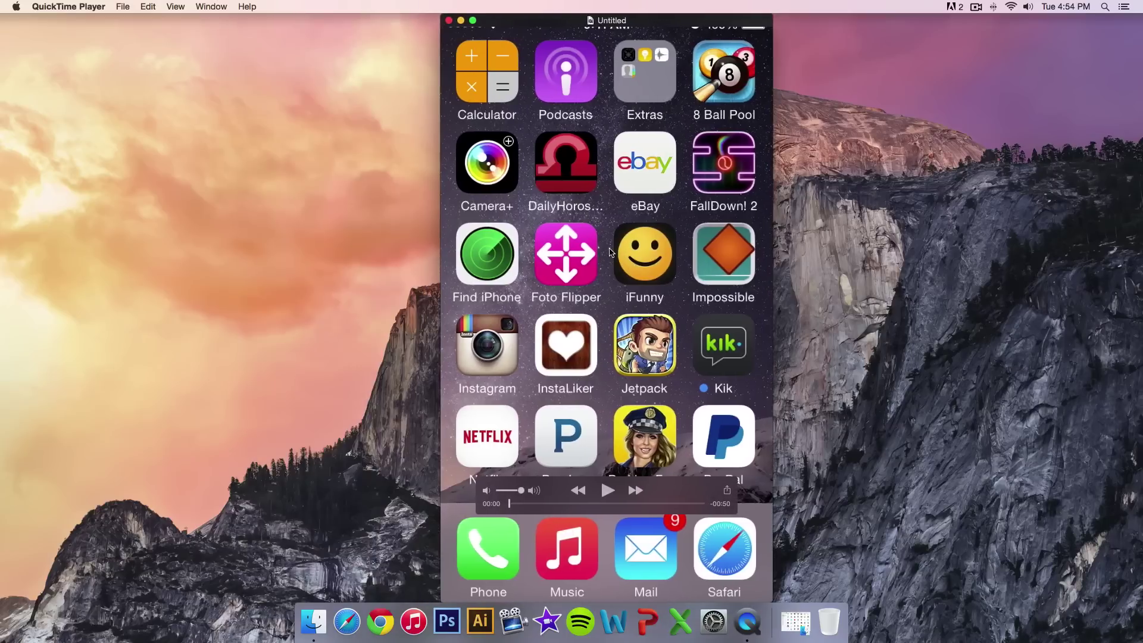
- Play back the recorded movie with its volume muted to check the captured gameplay up to the game-over screen
{"action": "left_click", "coordinate": [606, 489]}
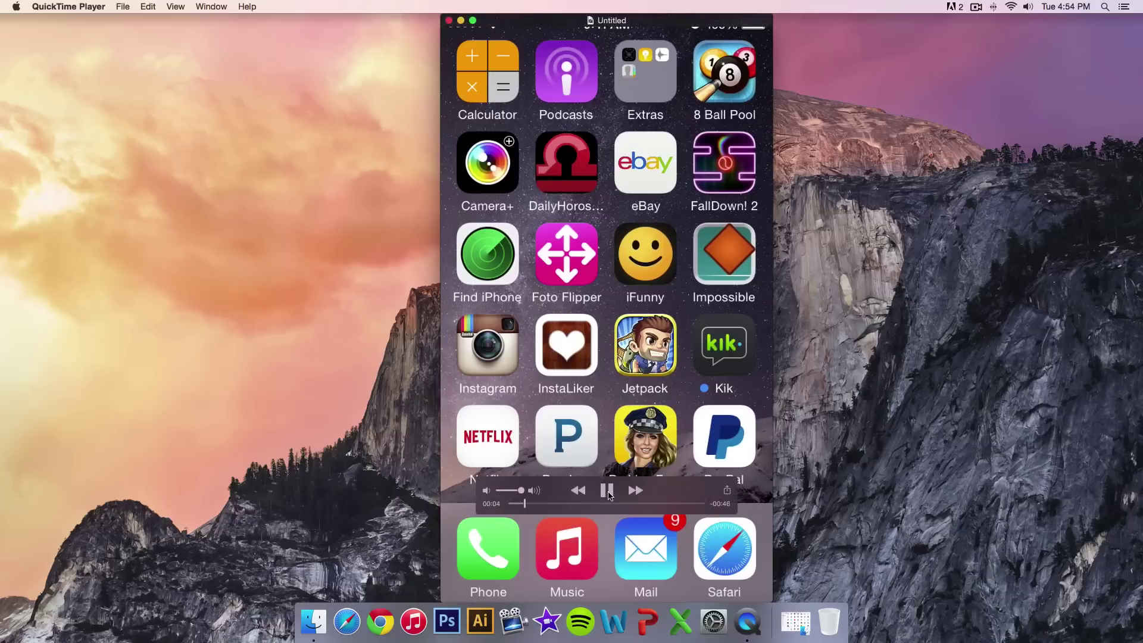
{"action": "left_click", "coordinate": [608, 491]}
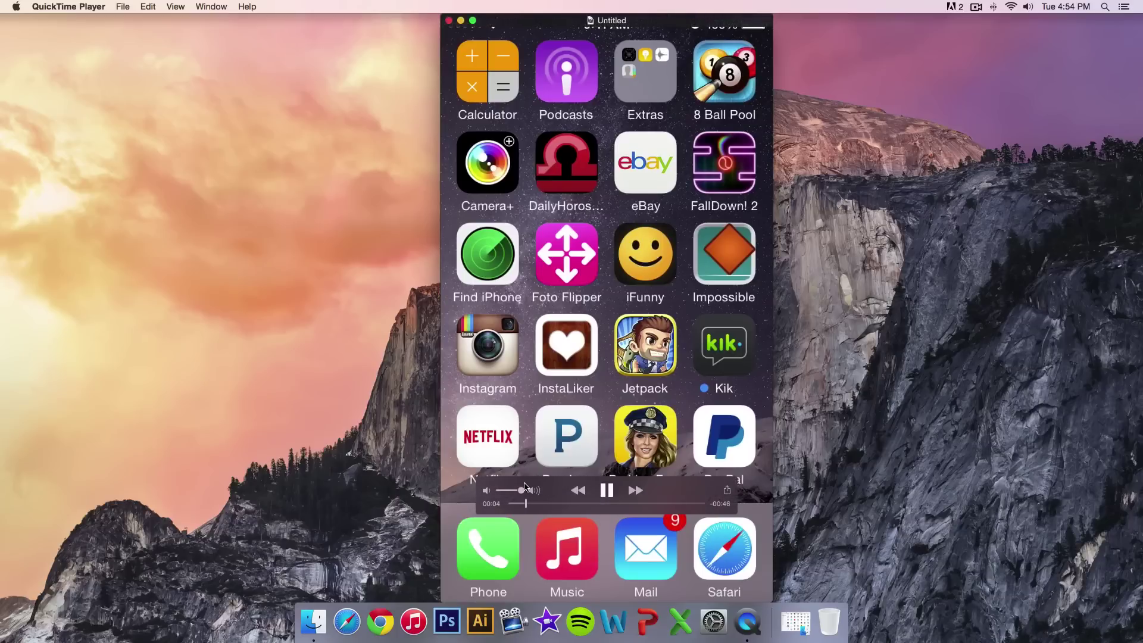
{"action": "left_click", "coordinate": [608, 491]}
{"action": "left_click_drag", "start_coordinate": [694, 351], "coordinate": [617, 351]}
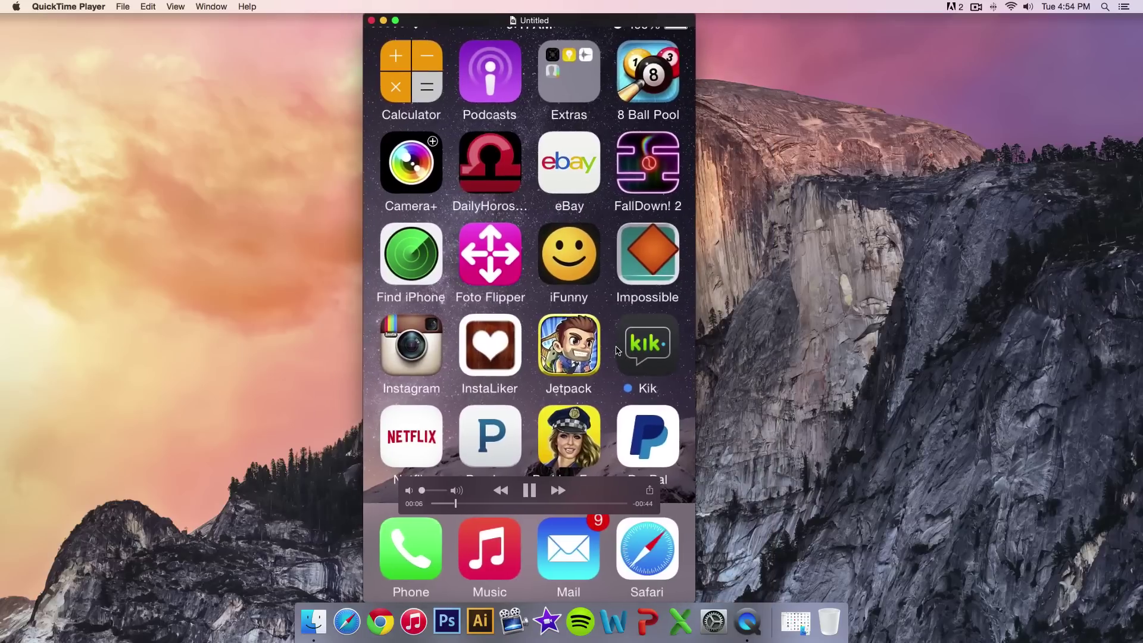
{"action": "left_click", "coordinate": [396, 21]}
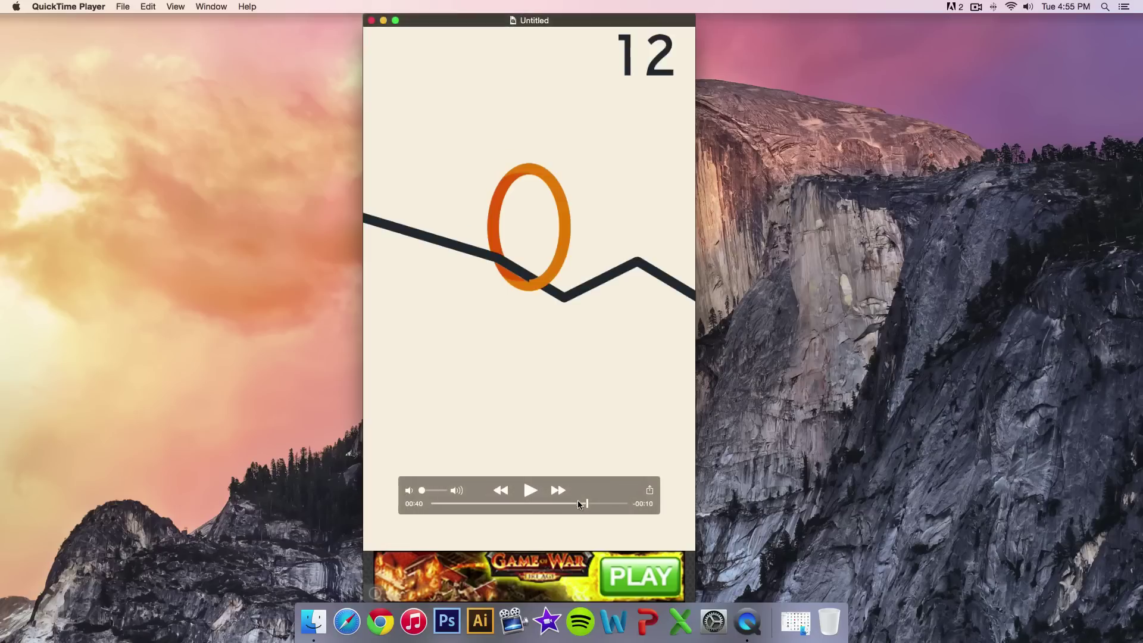
{"action": "key", "text": "space"}
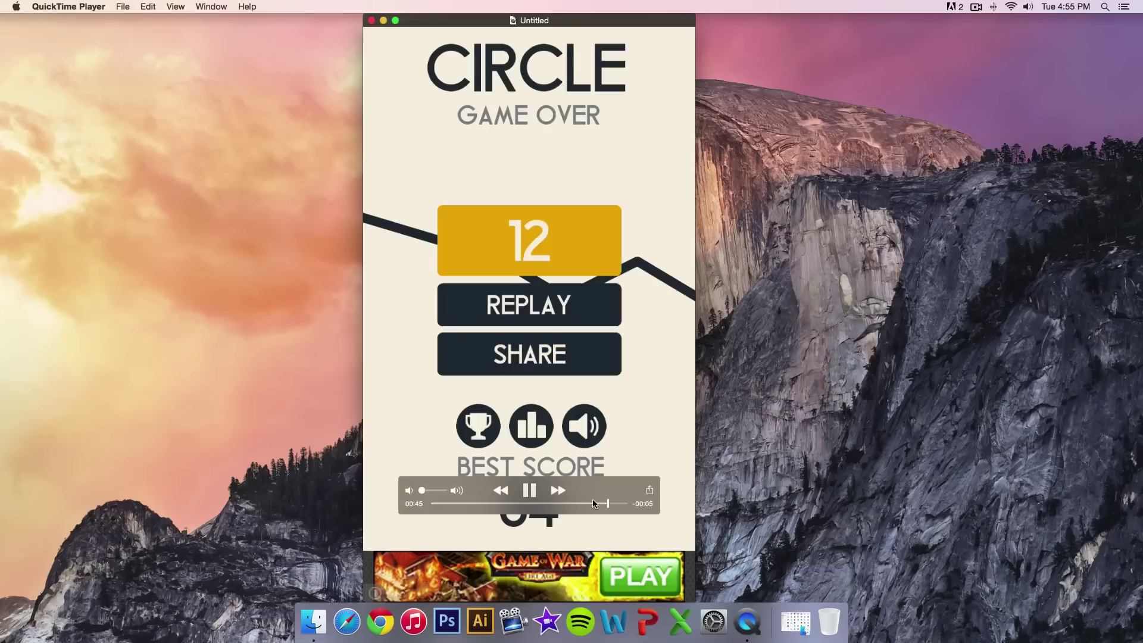
{"action": "key", "text": "space"}
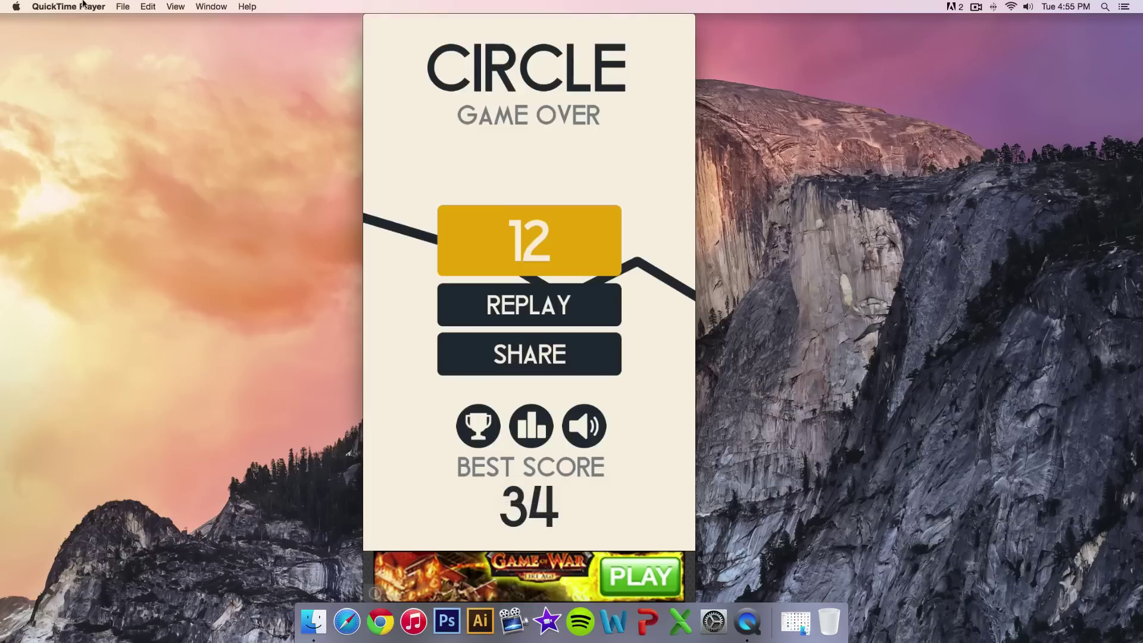
- Examine the available export formats, including 1080p, 720p and 480p, and check the recorded movie in full screen before returning to its window
{"action": "left_click", "coordinate": [126, 6]}
{"action": "mouse_move", "coordinate": [169, 158]}
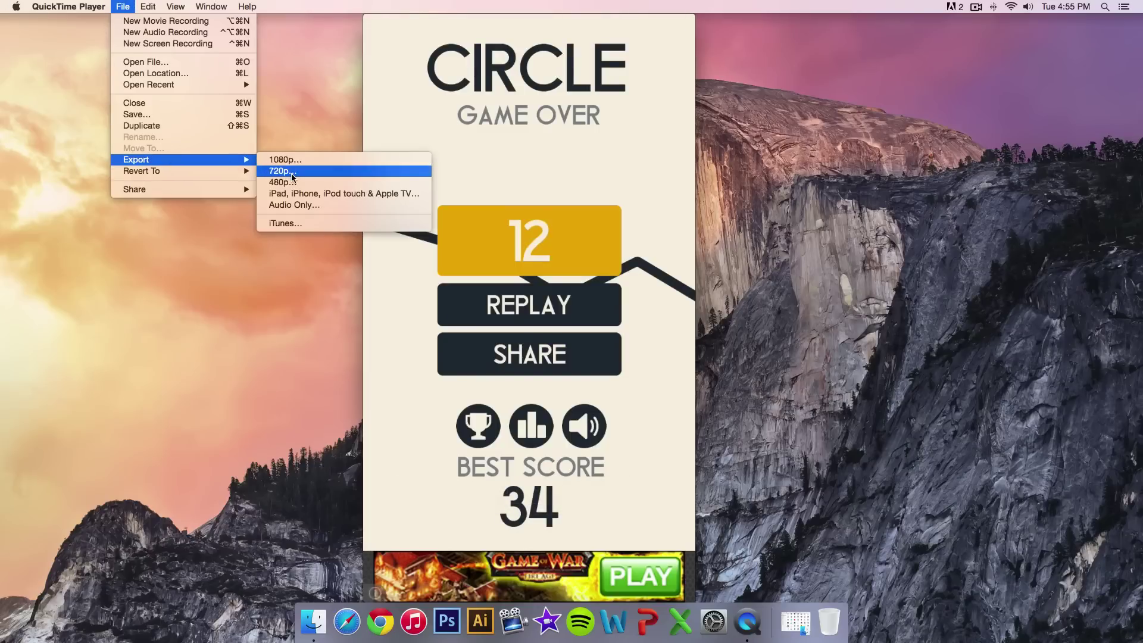
{"action": "left_click", "coordinate": [464, 150]}
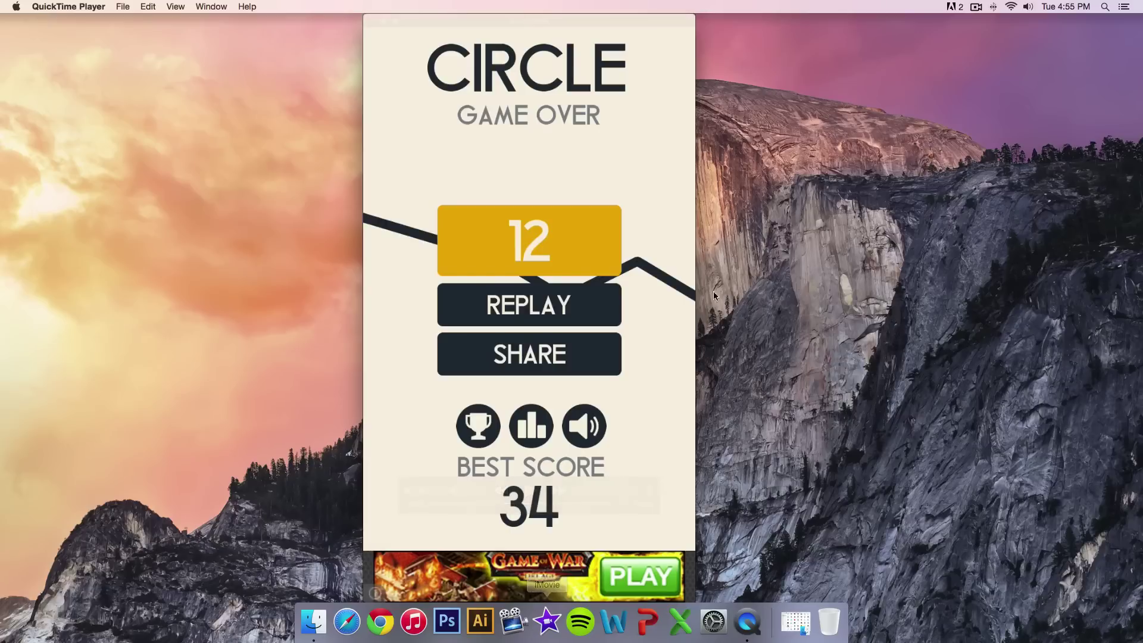
{"action": "key", "text": "ctrl+super+f"}
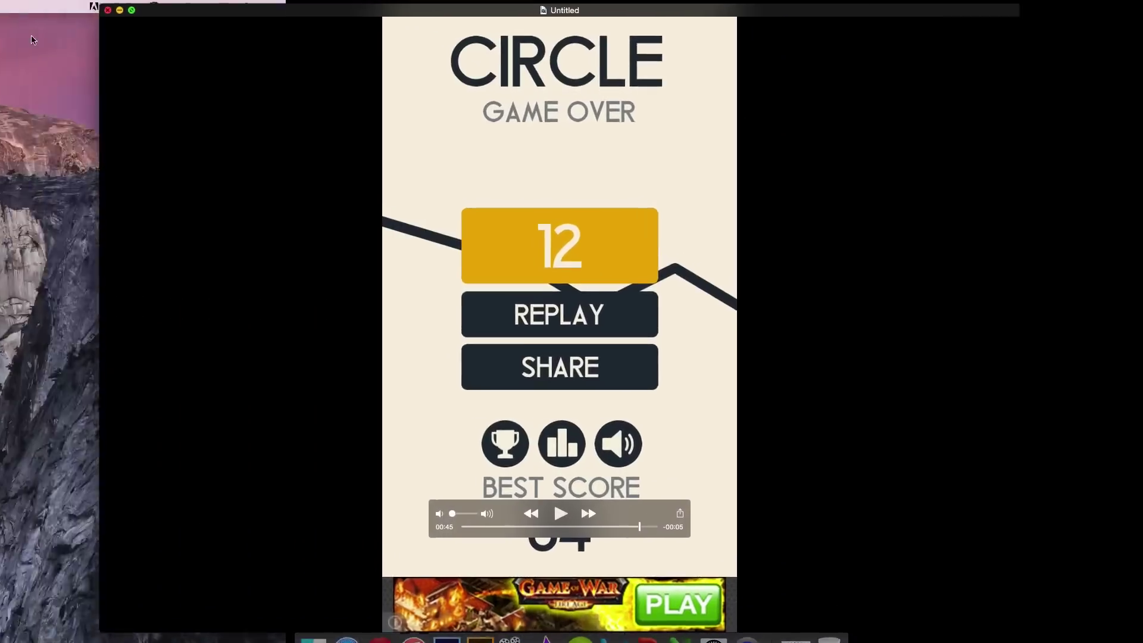
{"action": "key", "text": "Escape"}
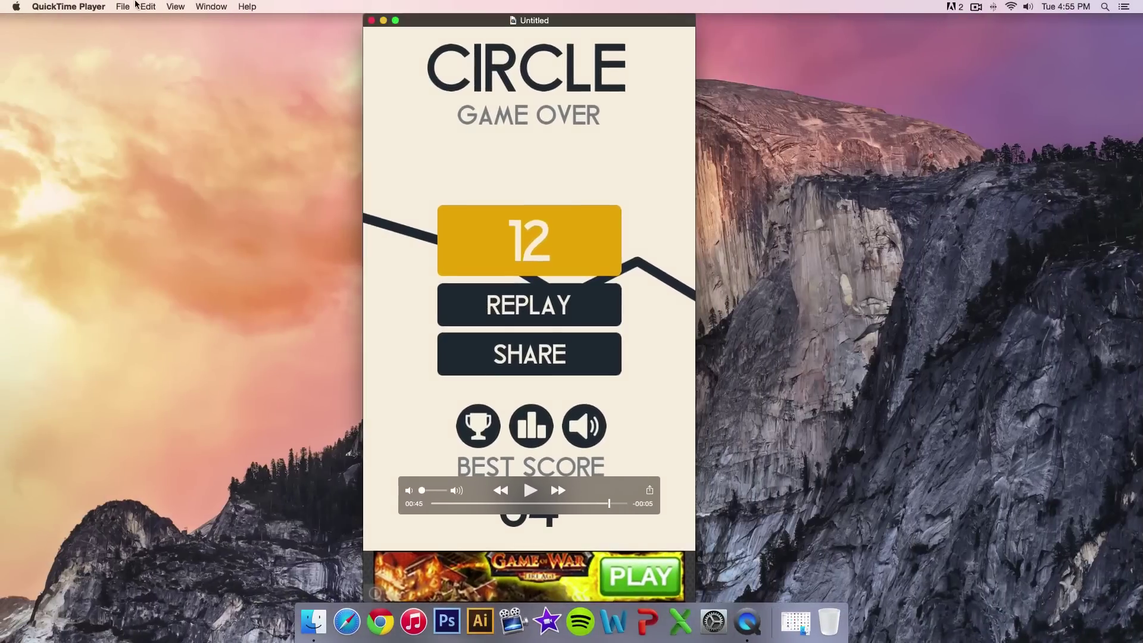
- Export the recorded movie in 1080p to the Desktop as Untitled.mov and move the export progress window off the movie
{"action": "left_click", "coordinate": [126, 5]}
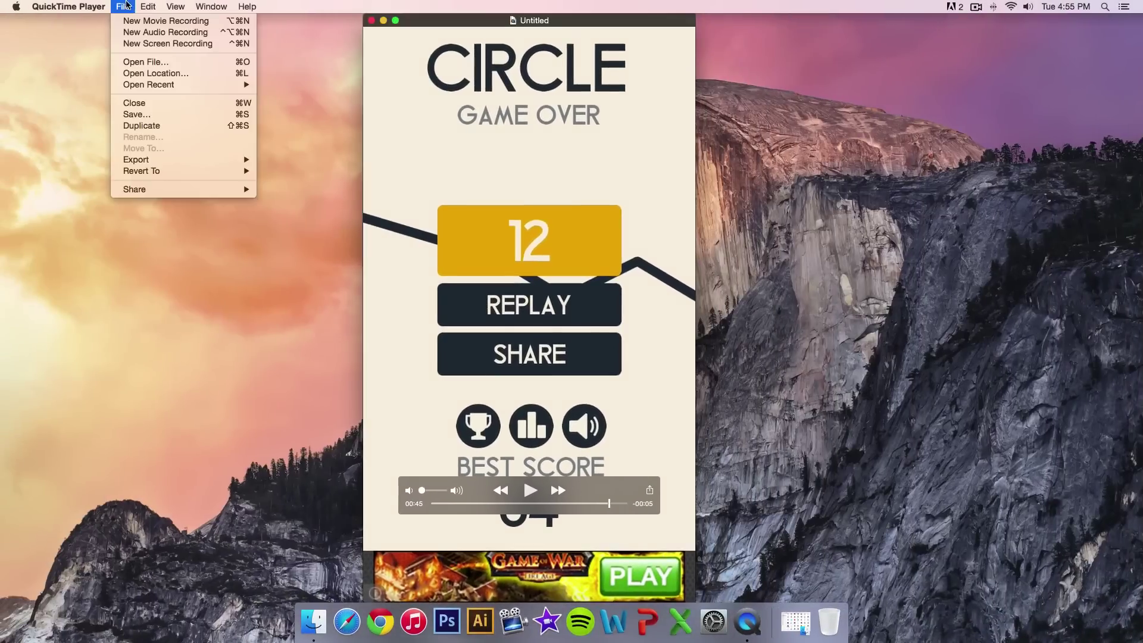
{"action": "mouse_move", "coordinate": [185, 160]}
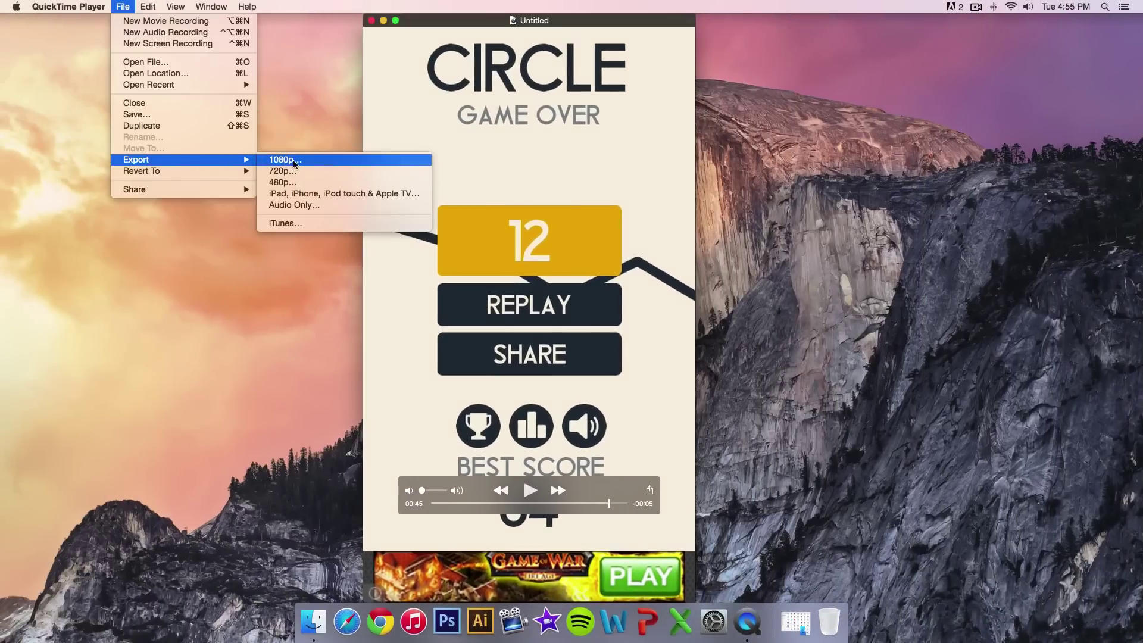
{"action": "left_click", "coordinate": [294, 163]}
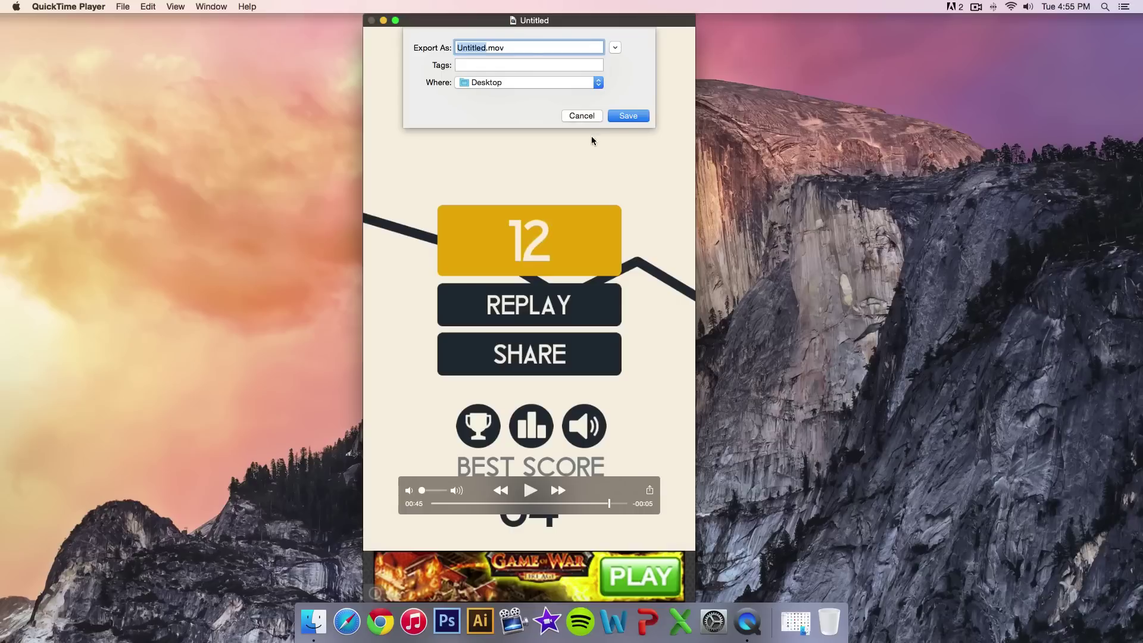
{"action": "left_click", "coordinate": [627, 116]}
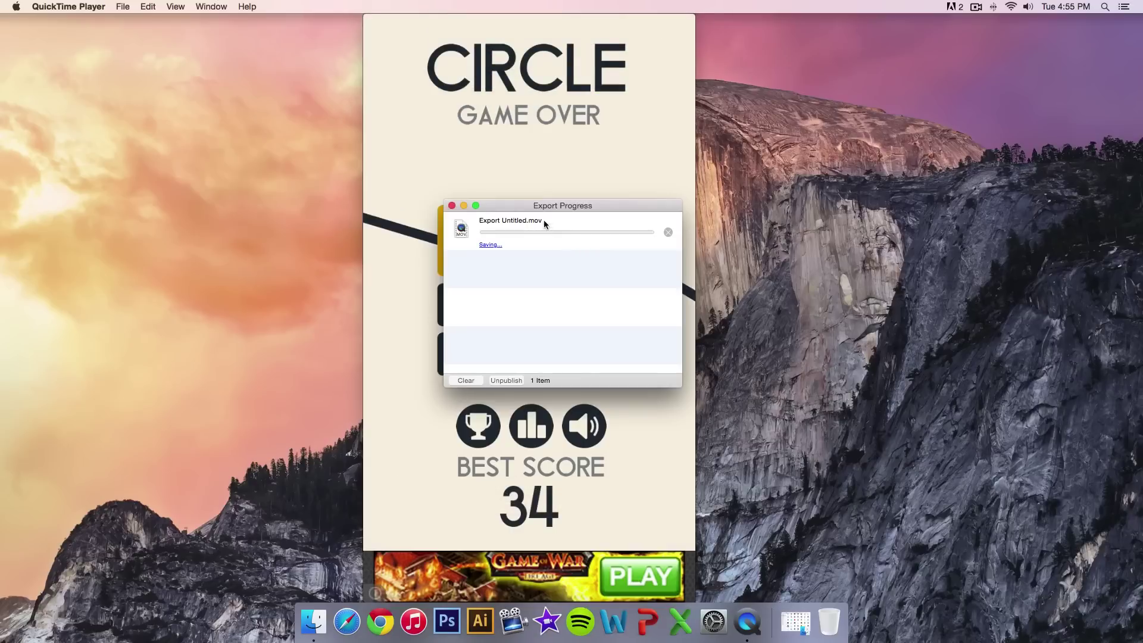
{"action": "left_click_drag", "start_coordinate": [546, 203], "coordinate": [212, 189]}
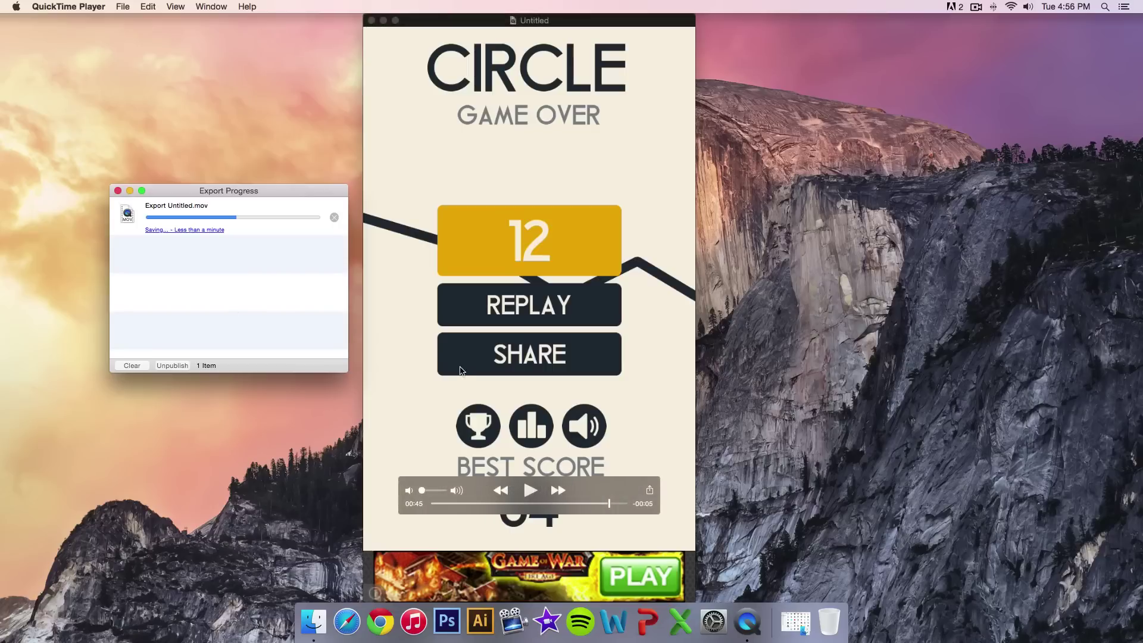
{"action": "left_click", "coordinate": [616, 507]}
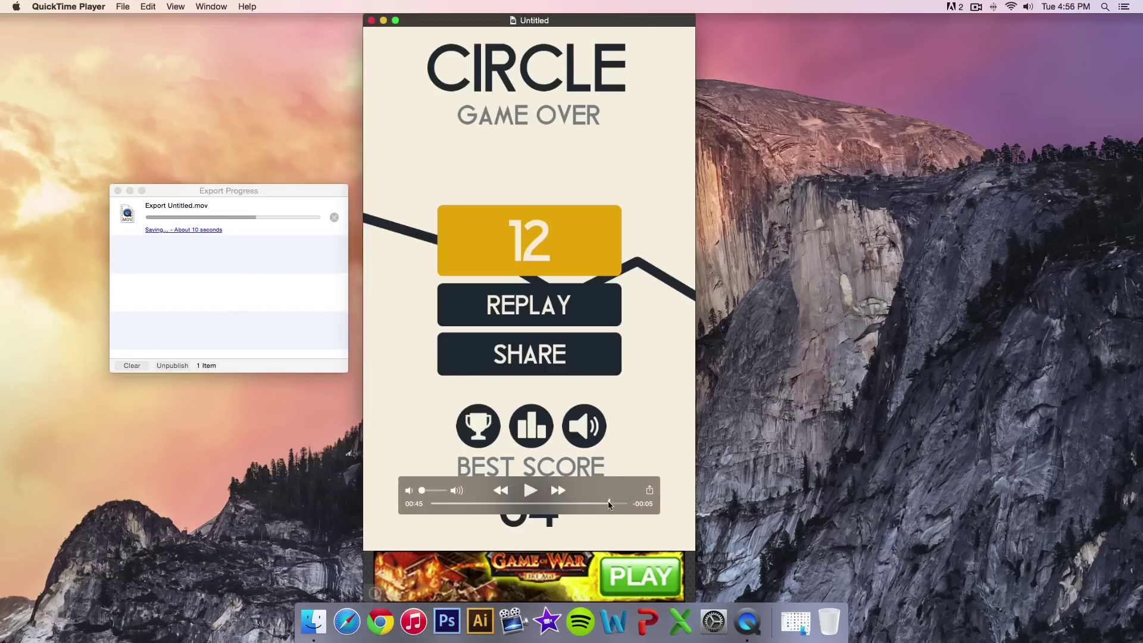
{"action": "left_click", "coordinate": [264, 310]}
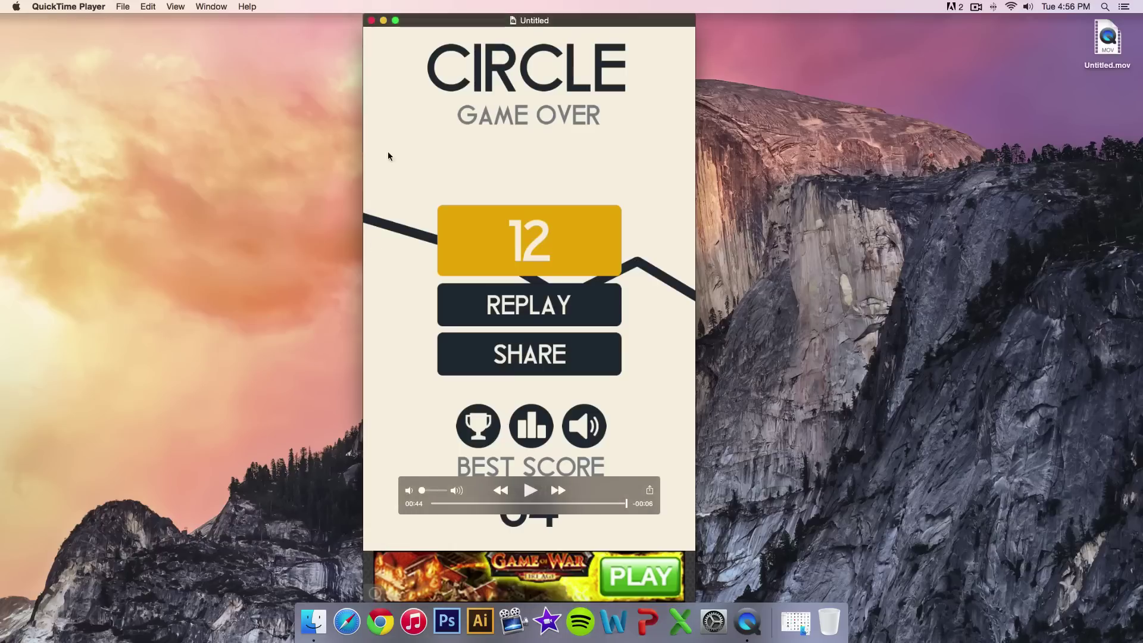
- Minimize the recorded movie and examine the file information of the exported Untitled.mov on the Desktop
{"action": "left_click", "coordinate": [384, 20]}
{"action": "left_click", "coordinate": [1109, 37]}
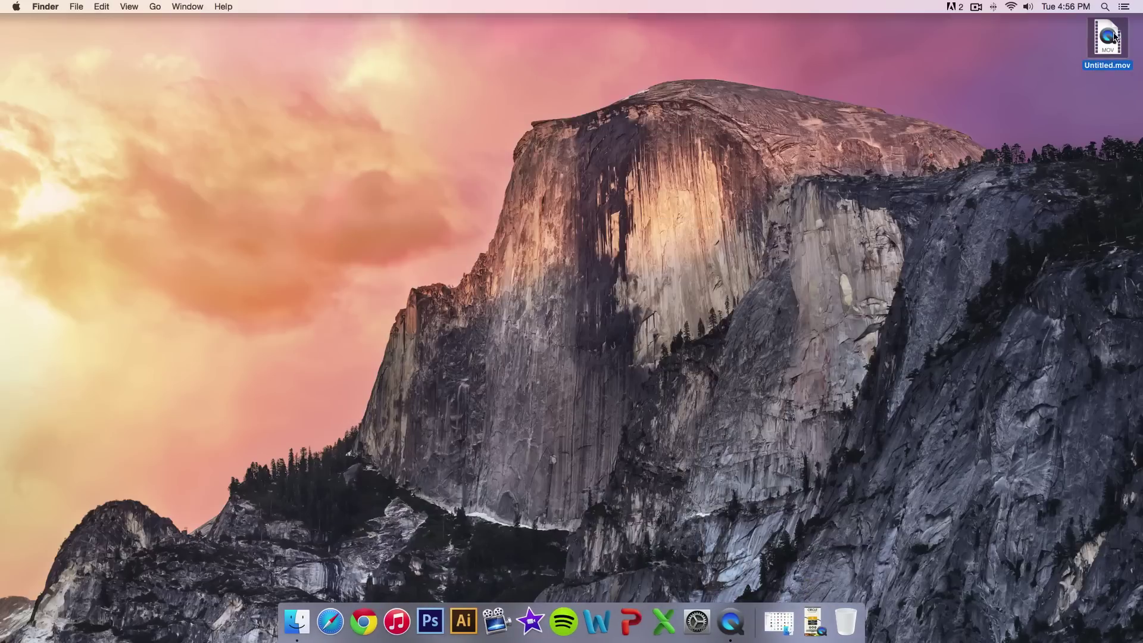
{"action": "right_click", "coordinate": [1110, 35]}
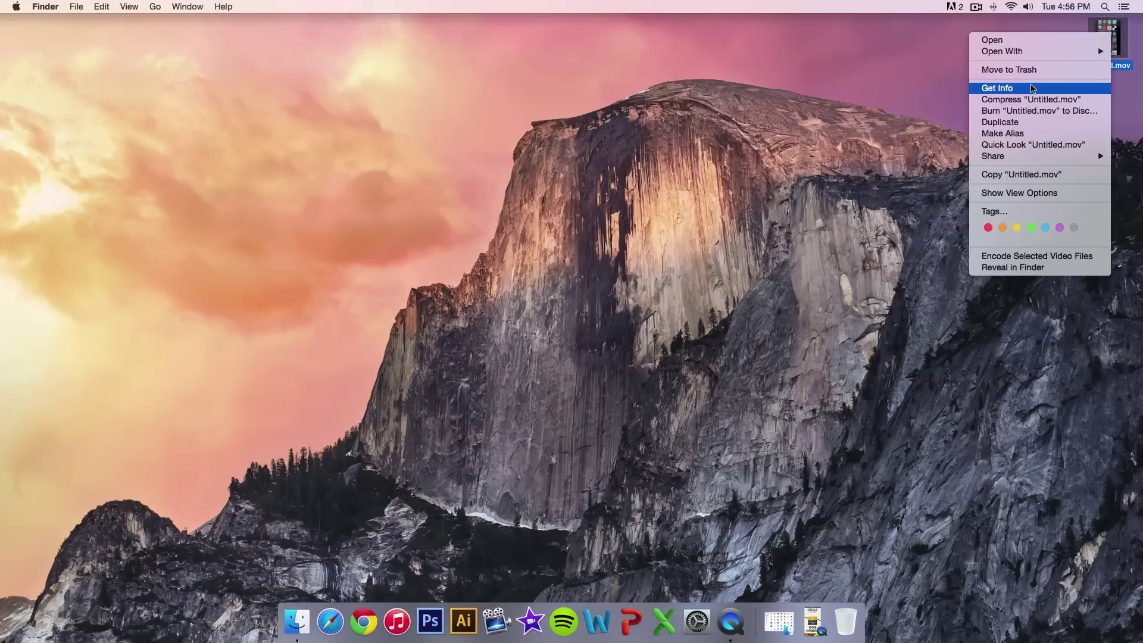
{"action": "left_click", "coordinate": [1032, 88]}
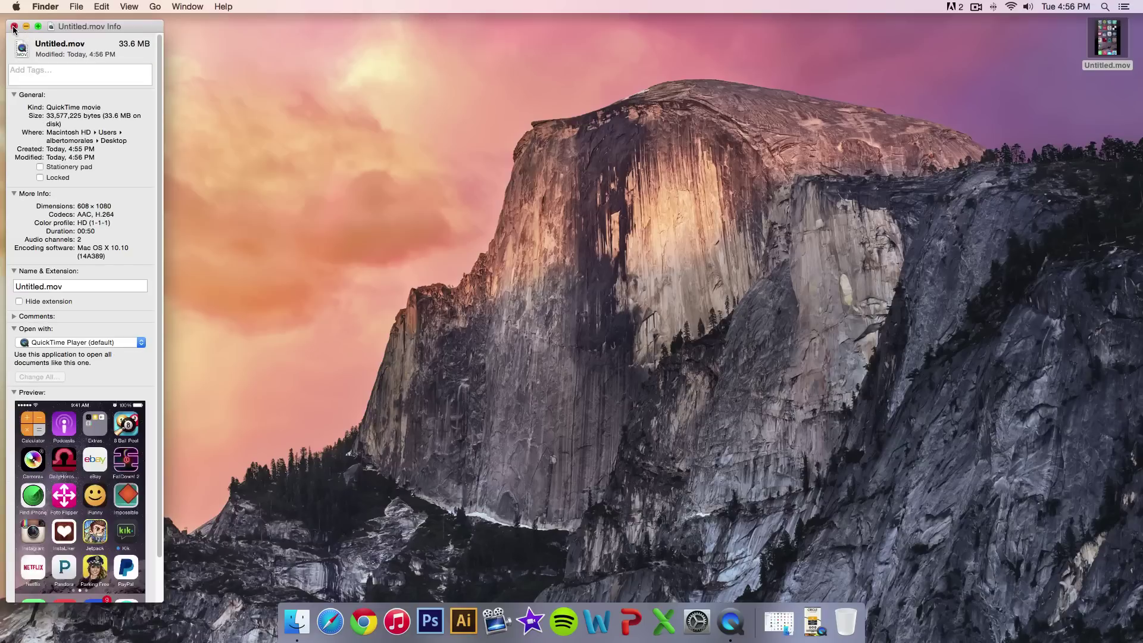
{"action": "left_click", "coordinate": [14, 27]}
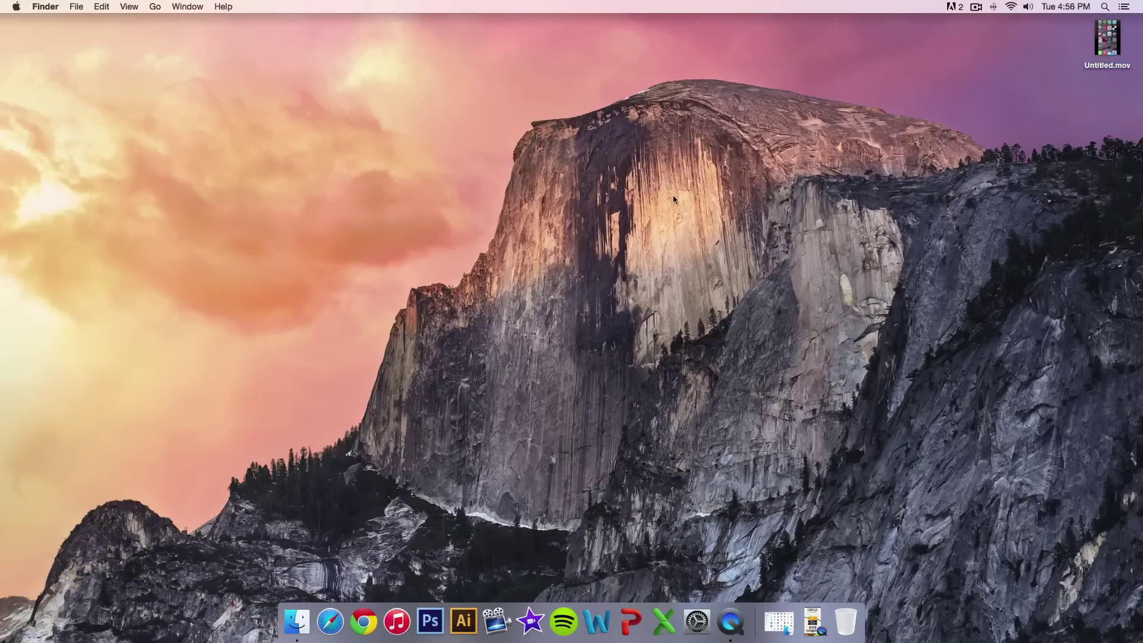
- Restore the minimized recording in QuickTime Player and close it without saving
{"action": "left_click", "coordinate": [731, 622]}
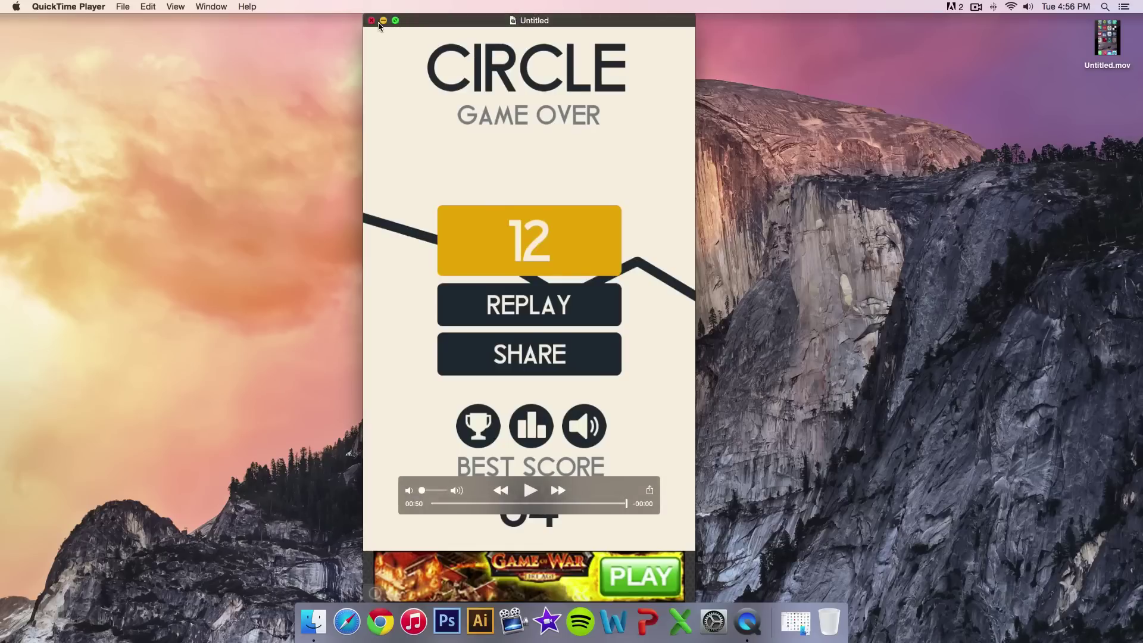
{"action": "left_click", "coordinate": [371, 21]}
{"action": "left_click", "coordinate": [494, 159]}
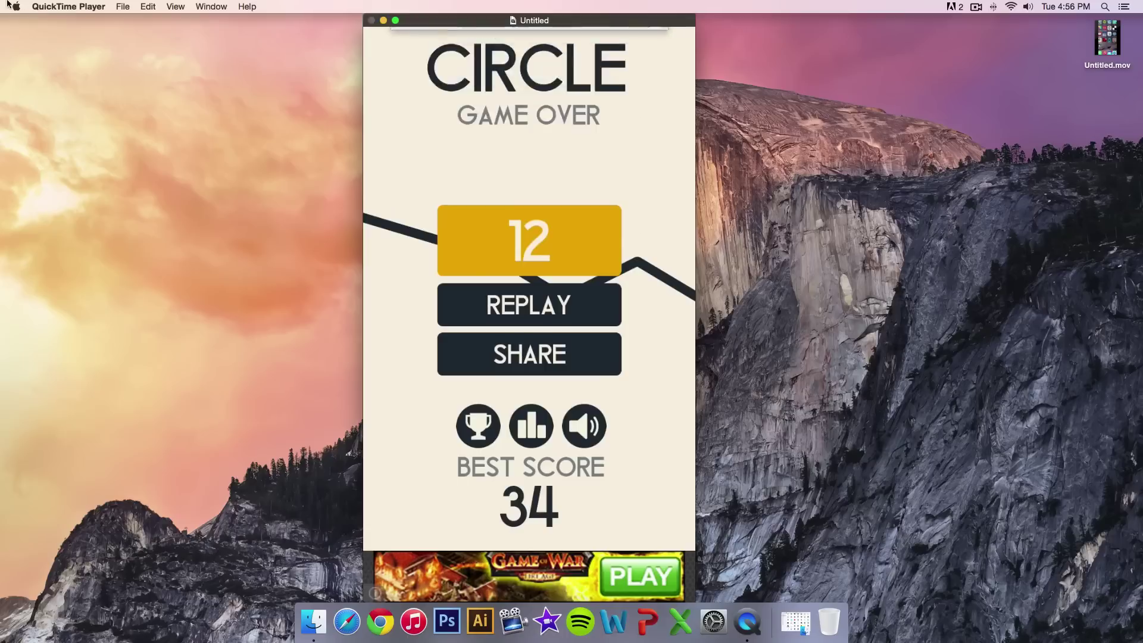
- Open a new movie recording and preview the iPhone's landscape pool game in a repositioned window and in full screen
{"action": "left_click", "coordinate": [122, 6]}
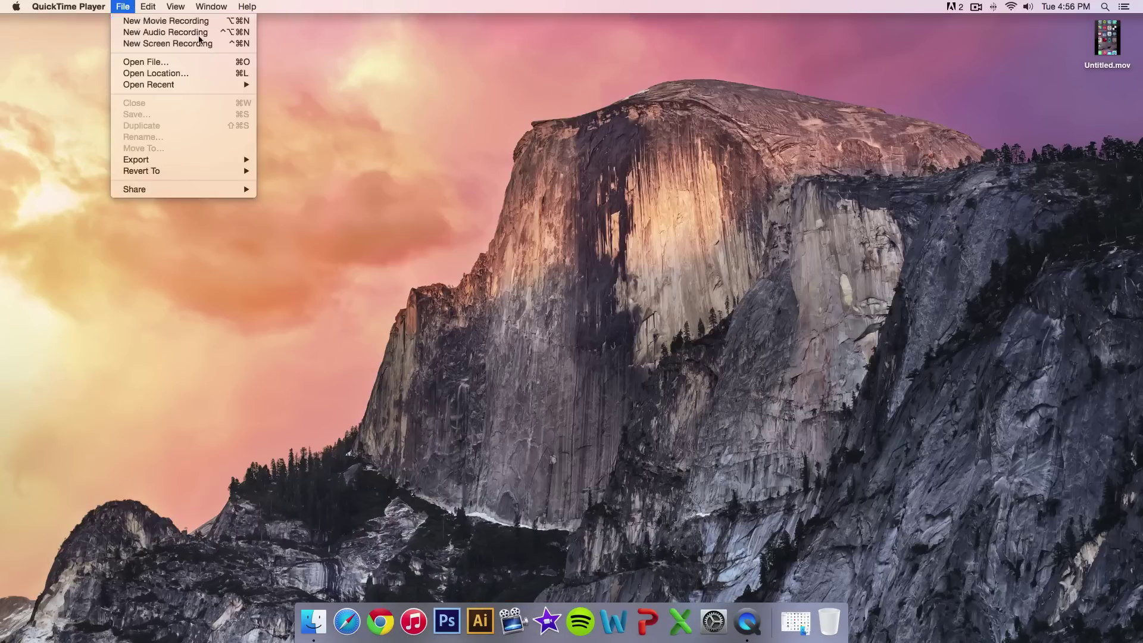
{"action": "left_click", "coordinate": [179, 21]}
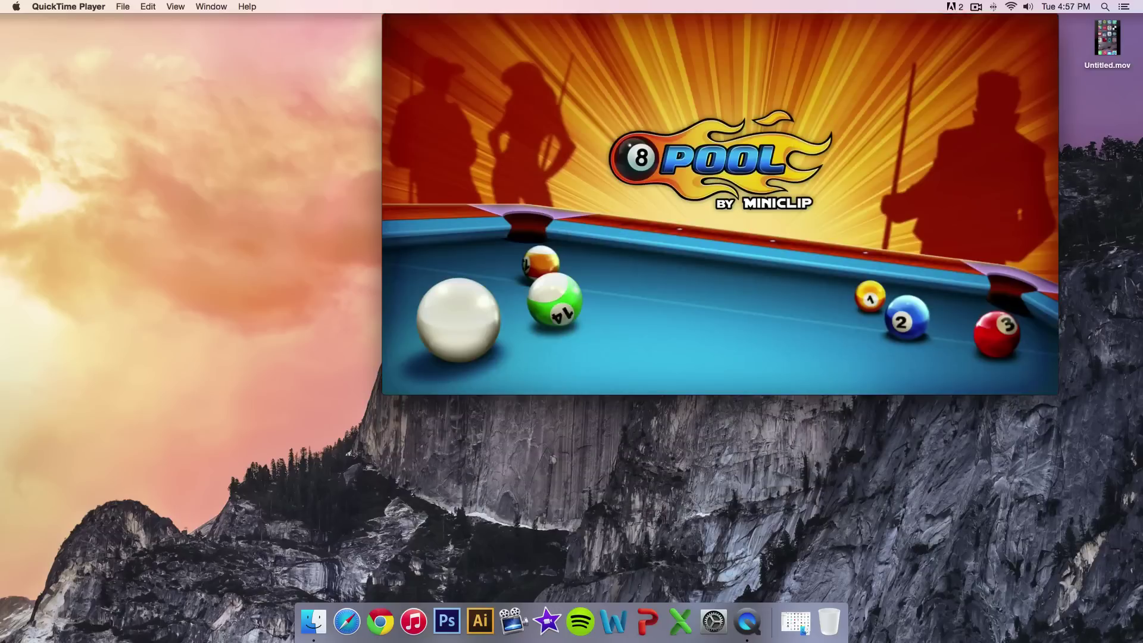
{"action": "left_click_drag", "start_coordinate": [752, 83], "coordinate": [582, 119]}
{"action": "left_click", "coordinate": [243, 58]}
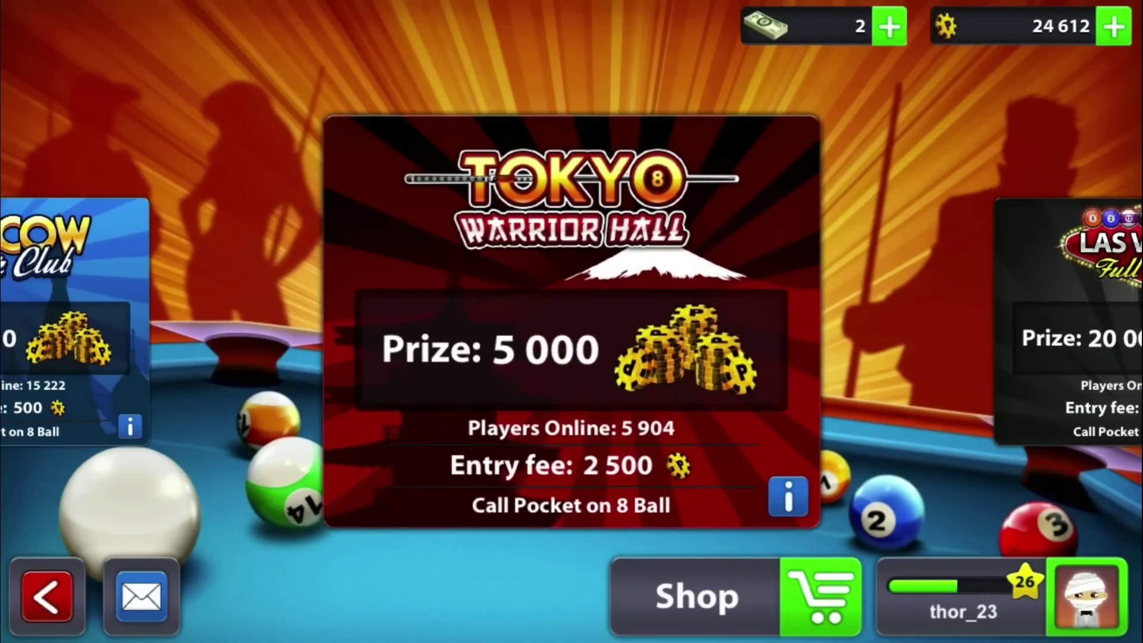
{"action": "left_click", "coordinate": [32, 19]}
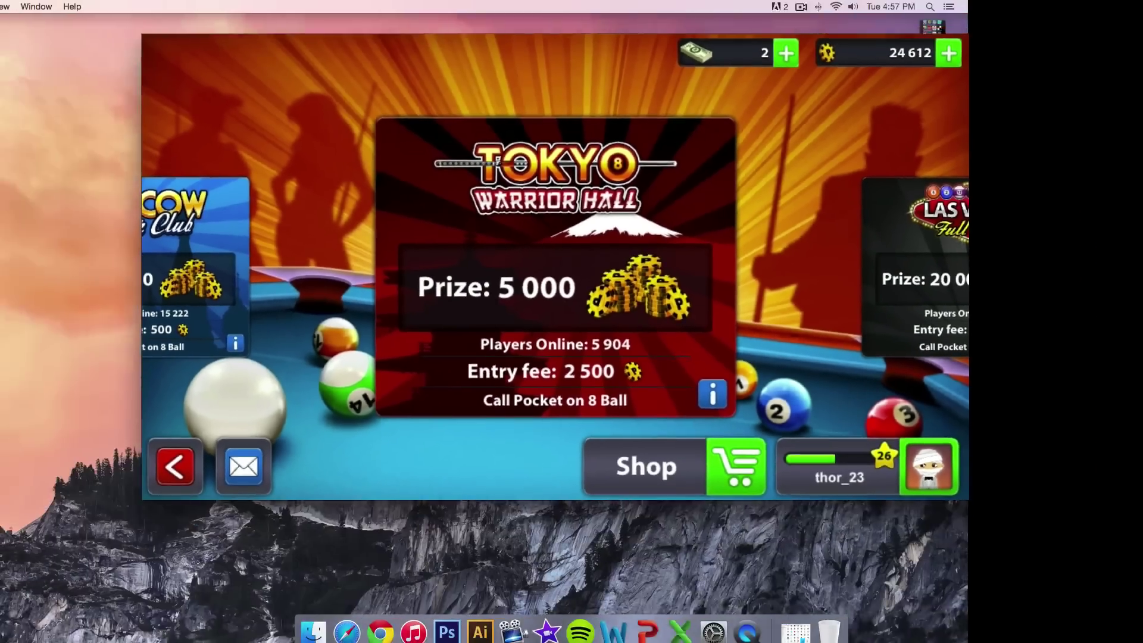